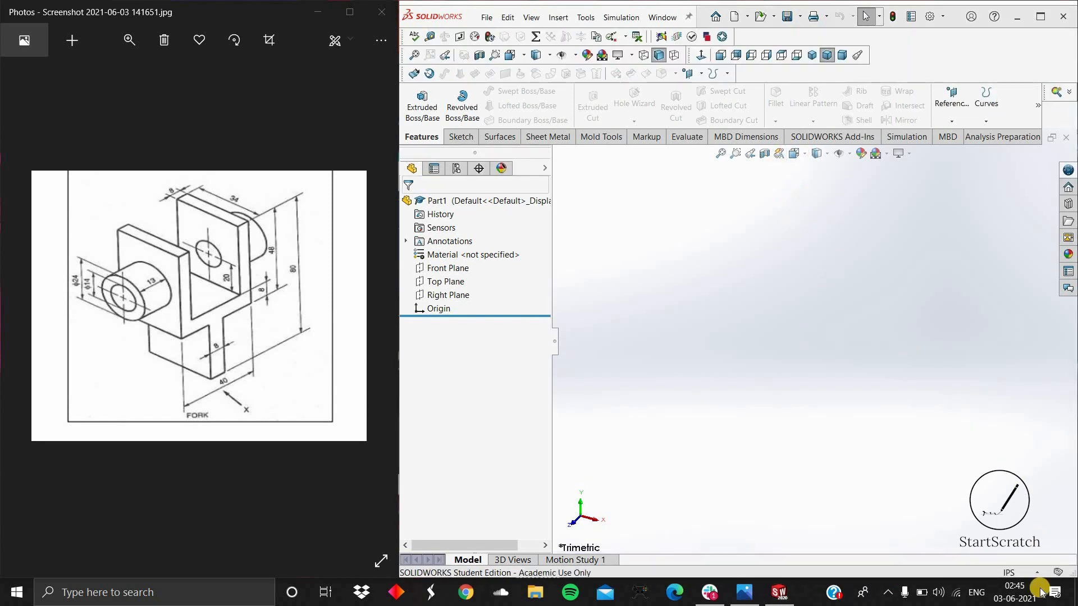
- Set the document units to MMGS and start a sketch on the Front Plane
{"action": "left_click", "coordinate": [1010, 572]}
{"action": "left_click", "coordinate": [1013, 522]}
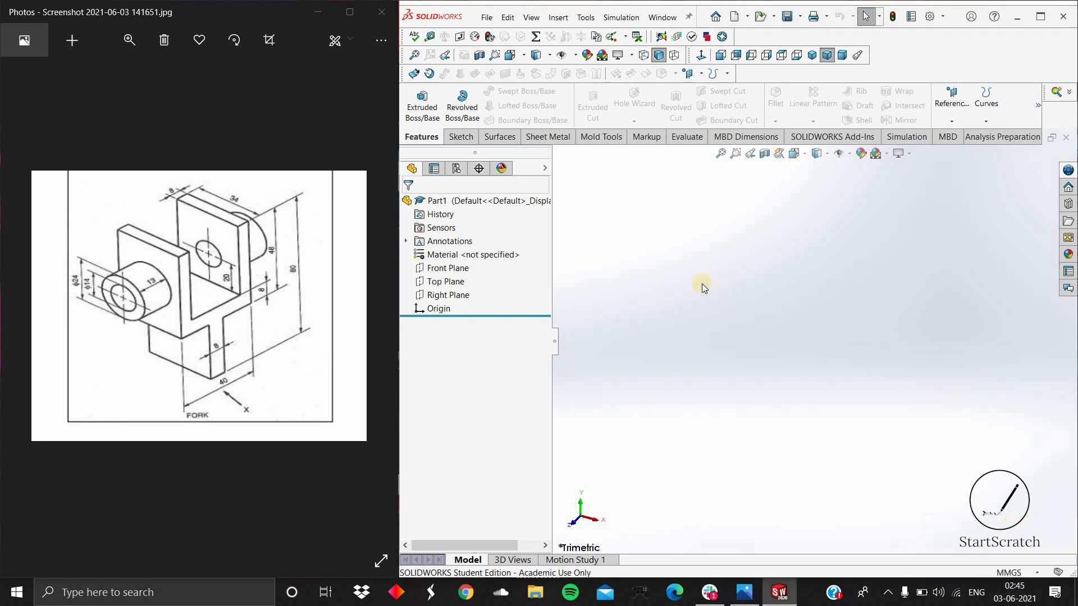
{"action": "left_click", "coordinate": [464, 136]}
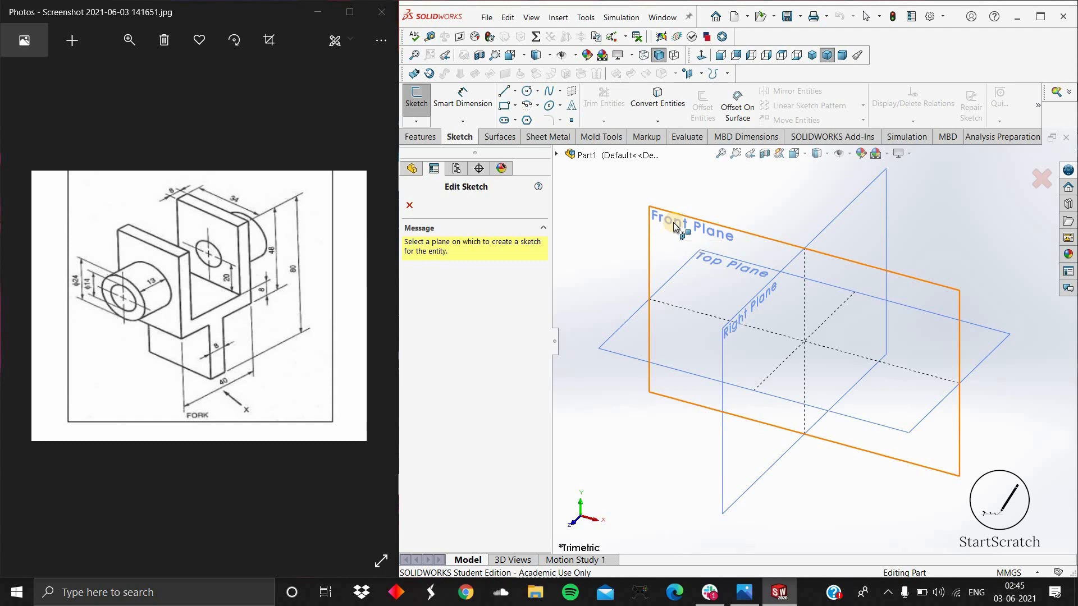
{"action": "left_click", "coordinate": [674, 226]}
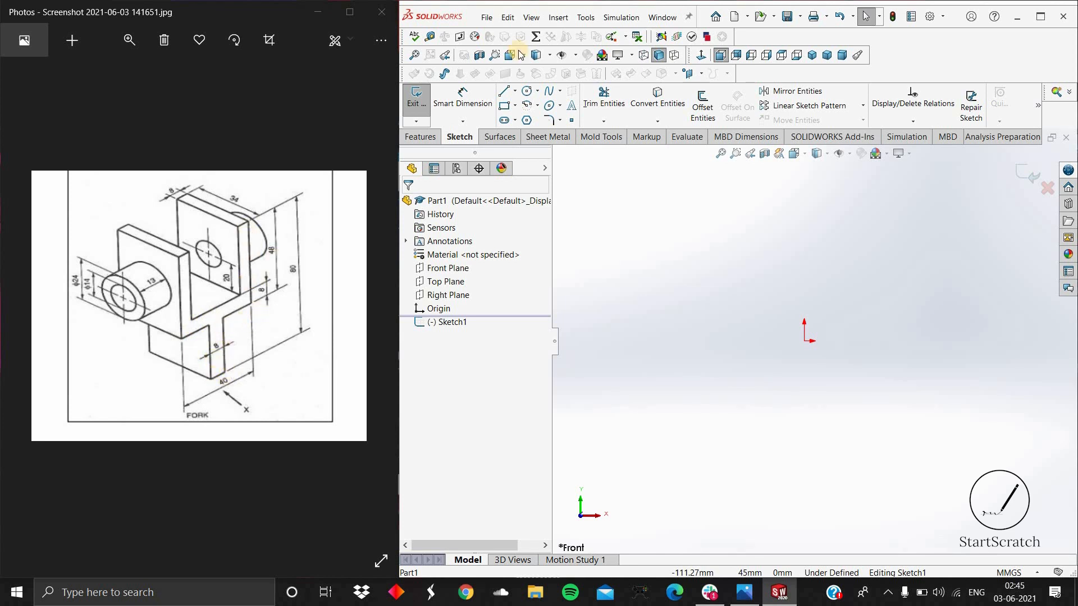
- Sketch the fork profile's left side from the origin: a stem edge about 50 mm high, a shoulder, and the left prong's outer edge and top
{"action": "left_click", "coordinate": [507, 93]}
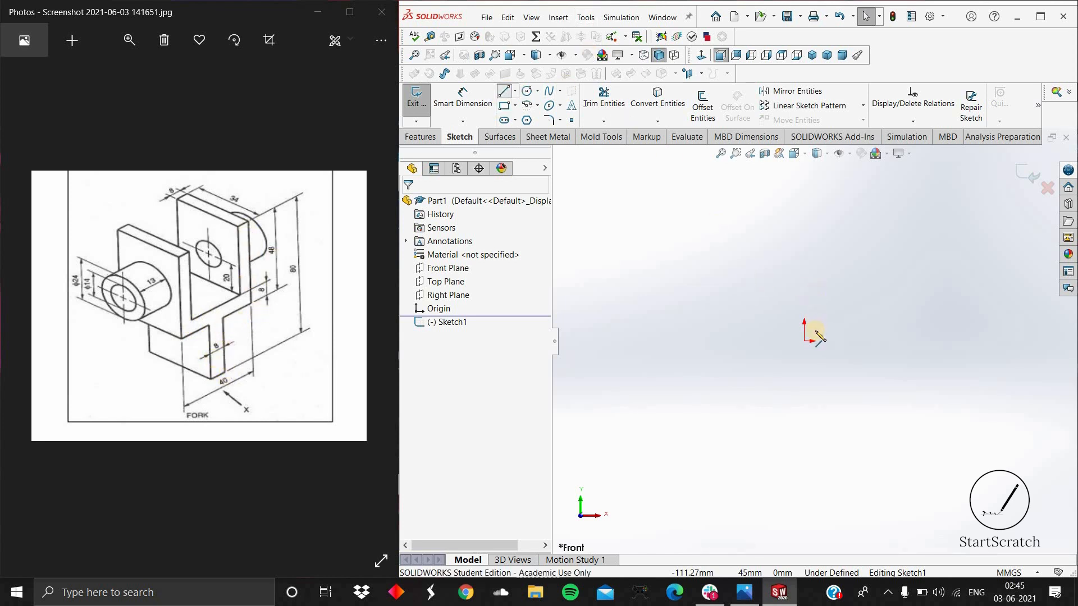
{"action": "left_click", "coordinate": [805, 341]}
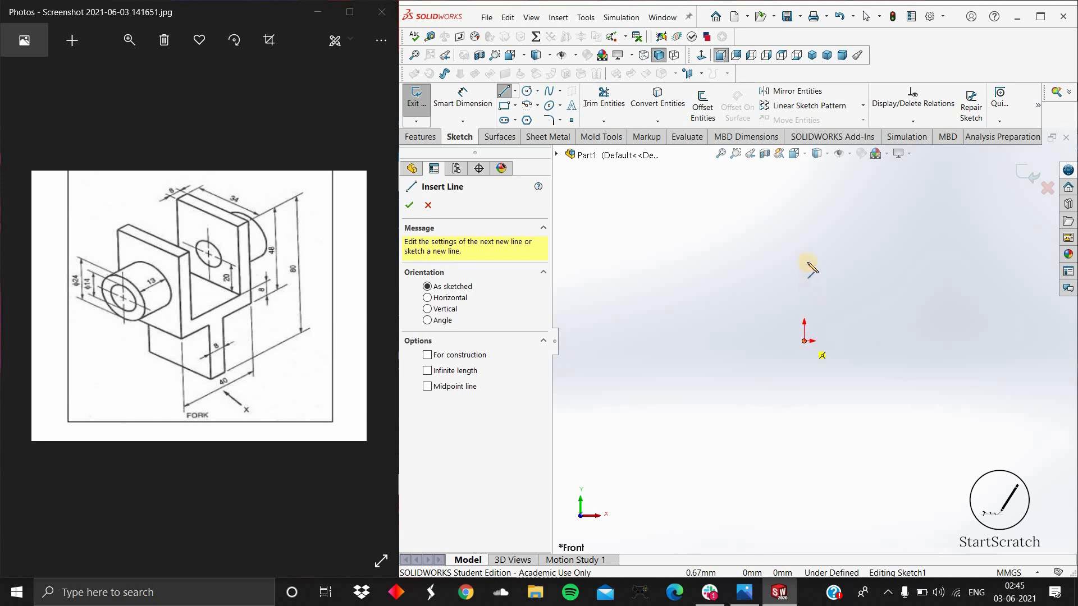
{"action": "left_click", "coordinate": [801, 240]}
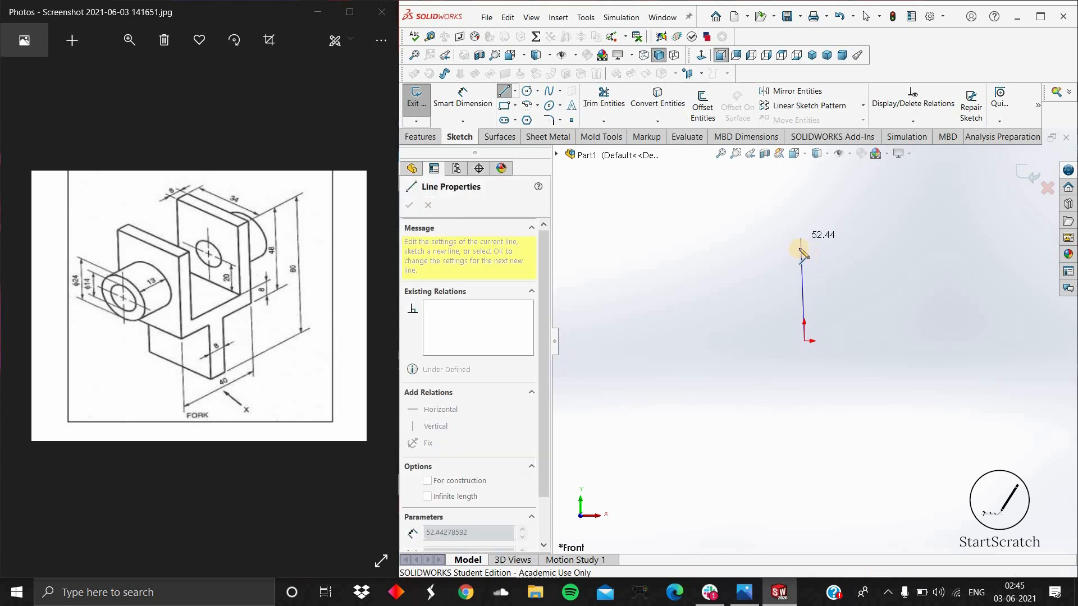
{"action": "left_click", "coordinate": [756, 242]}
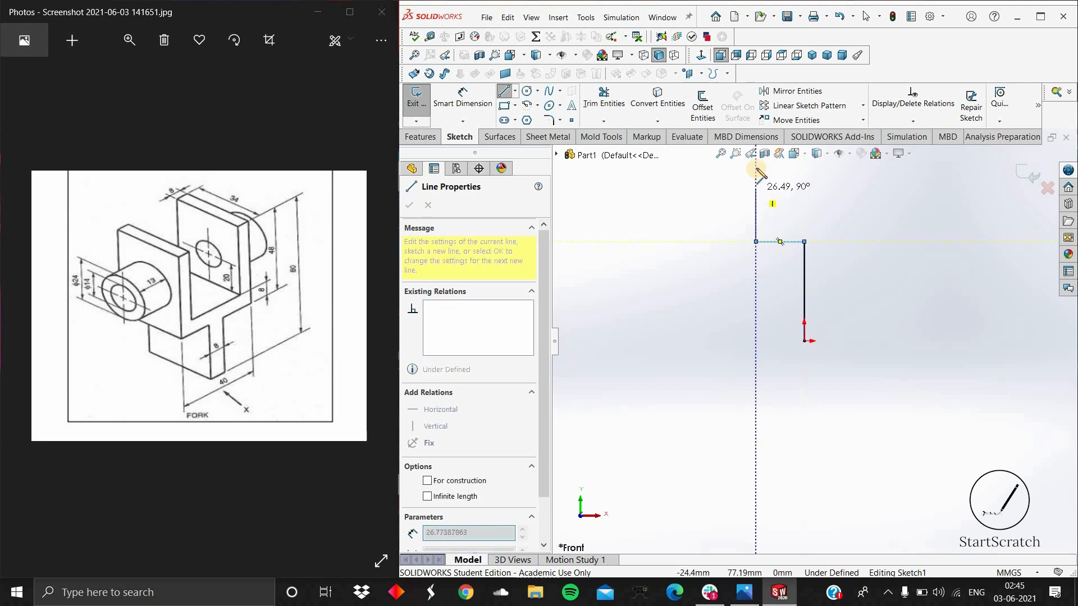
{"action": "scroll", "coordinate": [772, 196], "scroll_direction": "up", "scroll_amount": 3}
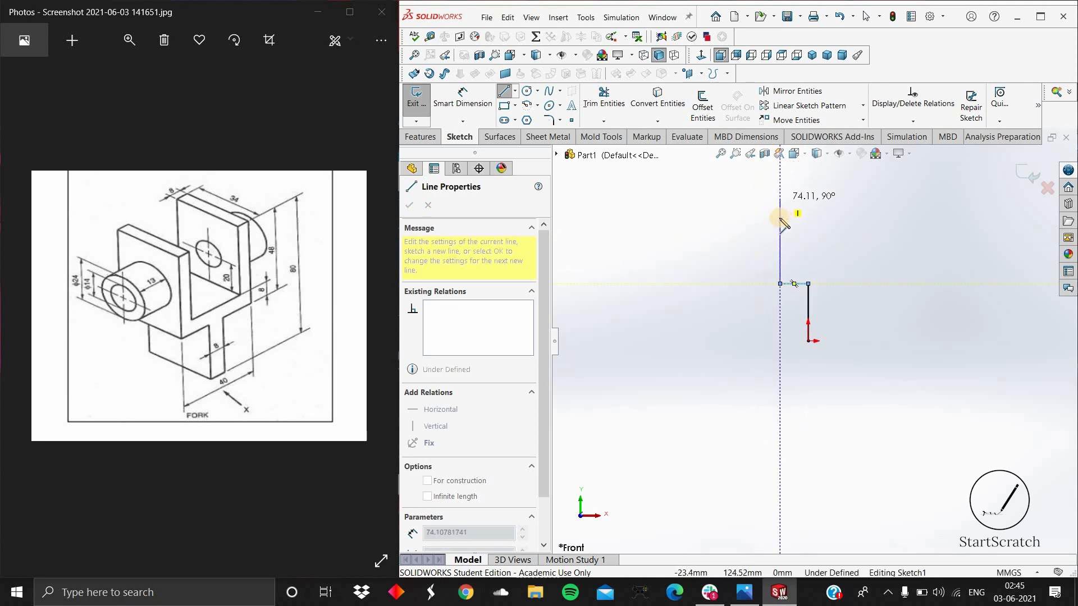
{"action": "left_click", "coordinate": [781, 219]}
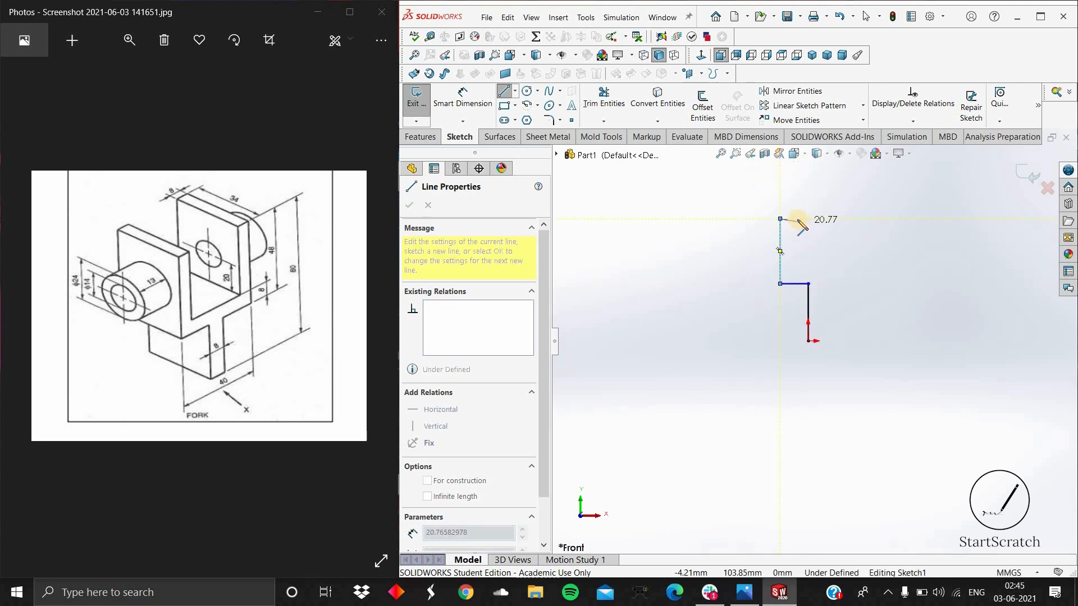
{"action": "left_click", "coordinate": [794, 218]}
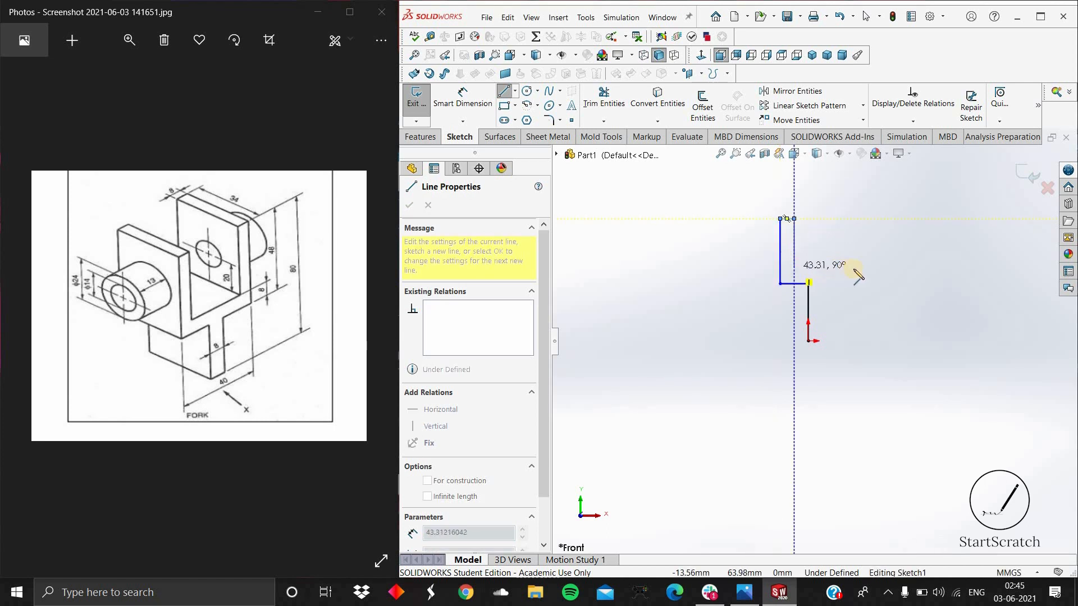
- Complete the closed fork profile with the slot floor, the right prong and a stem about 18 mm wide, ending at the origin
{"action": "left_click", "coordinate": [794, 268]}
{"action": "left_click", "coordinate": [853, 268]}
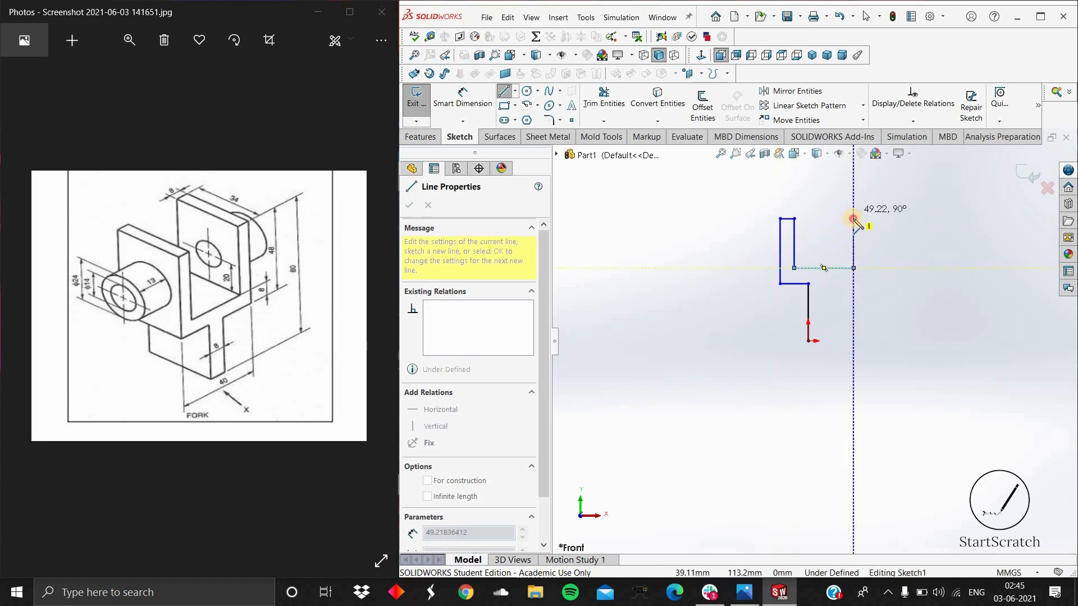
{"action": "left_click", "coordinate": [853, 219]}
{"action": "left_click", "coordinate": [869, 219]}
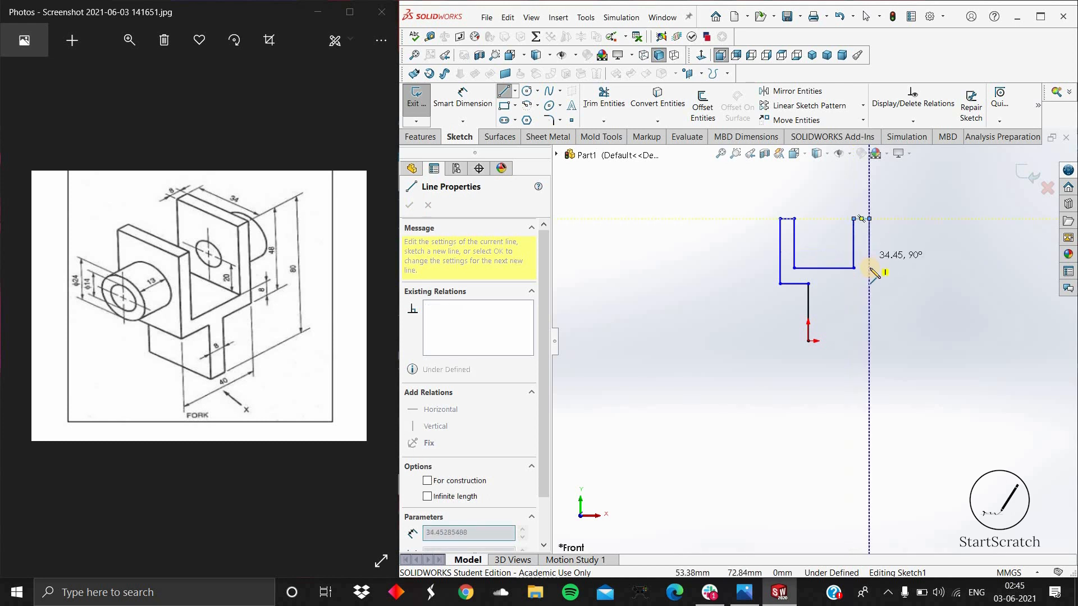
{"action": "left_click", "coordinate": [870, 286]}
{"action": "left_click", "coordinate": [828, 286]}
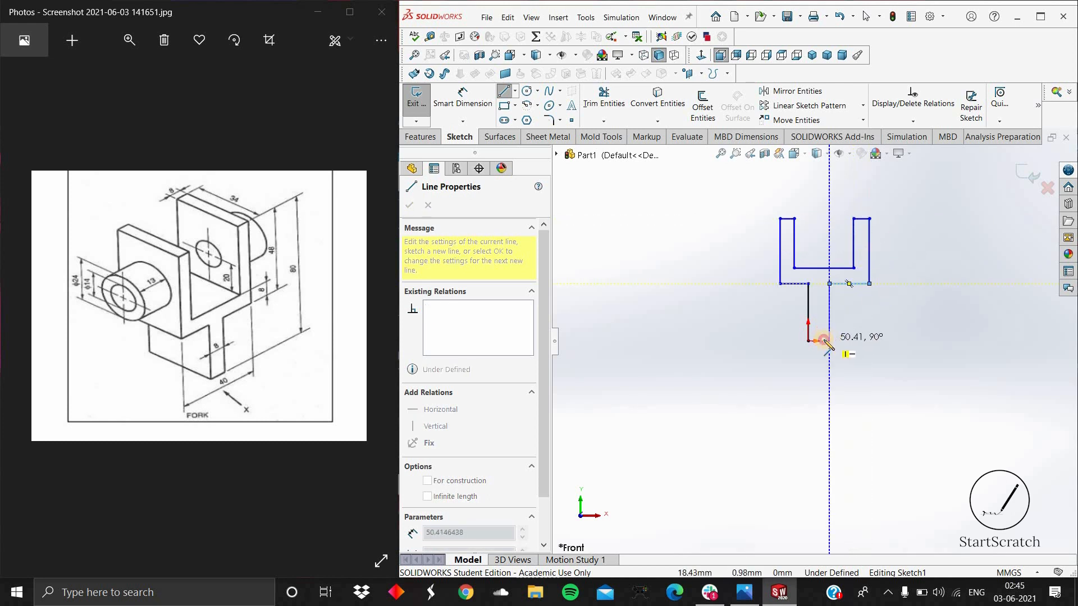
{"action": "left_click", "coordinate": [829, 341]}
{"action": "left_click", "coordinate": [809, 341]}
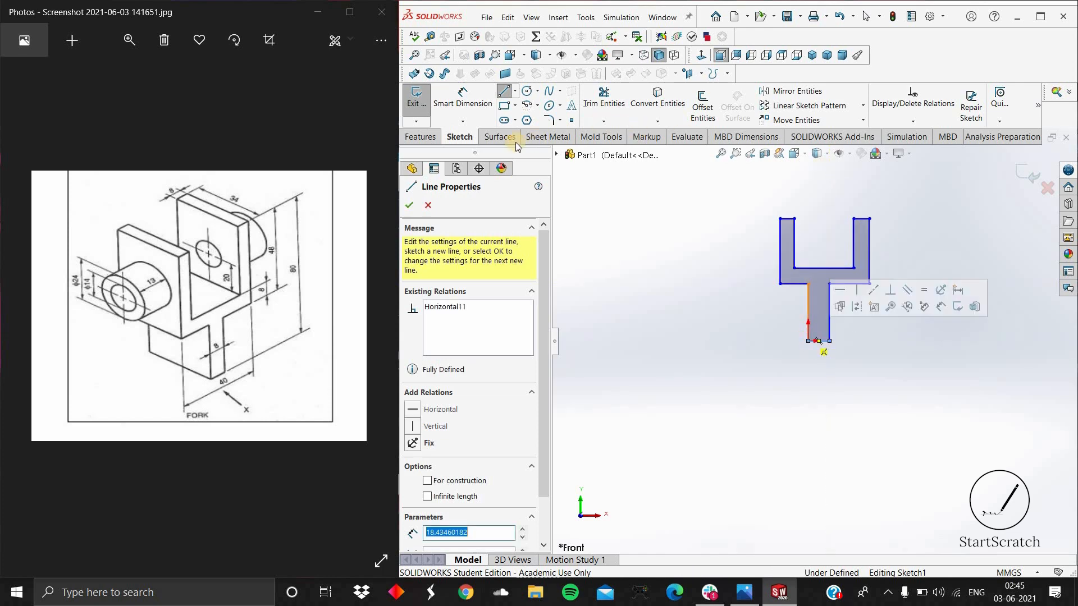
{"action": "left_click", "coordinate": [409, 207]}
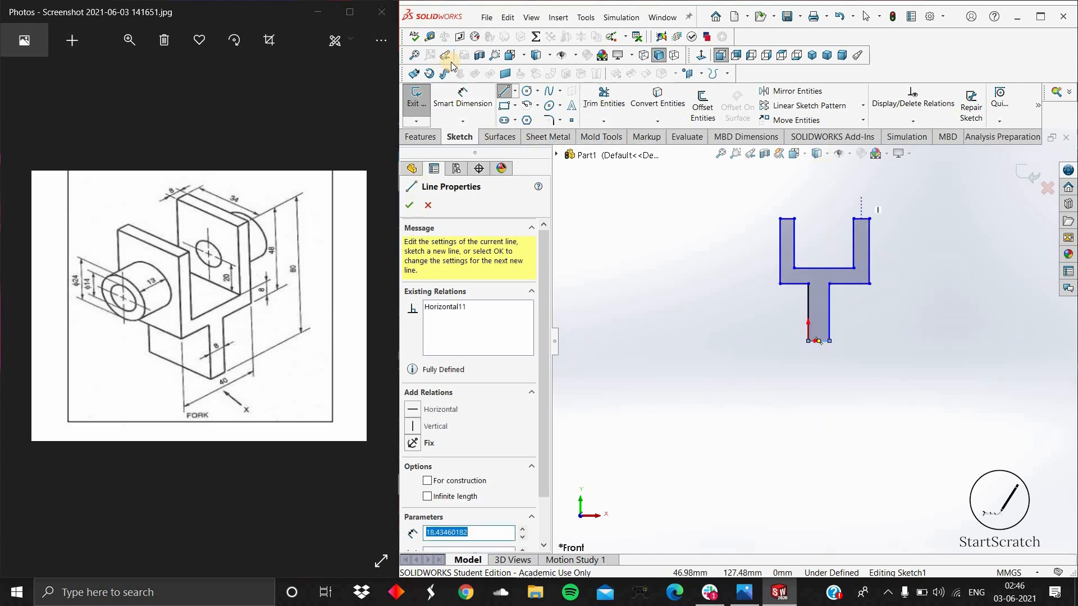
- Dimension the width of the fork's stem between its two vertical edges as 8 mm
{"action": "left_click", "coordinate": [465, 95]}
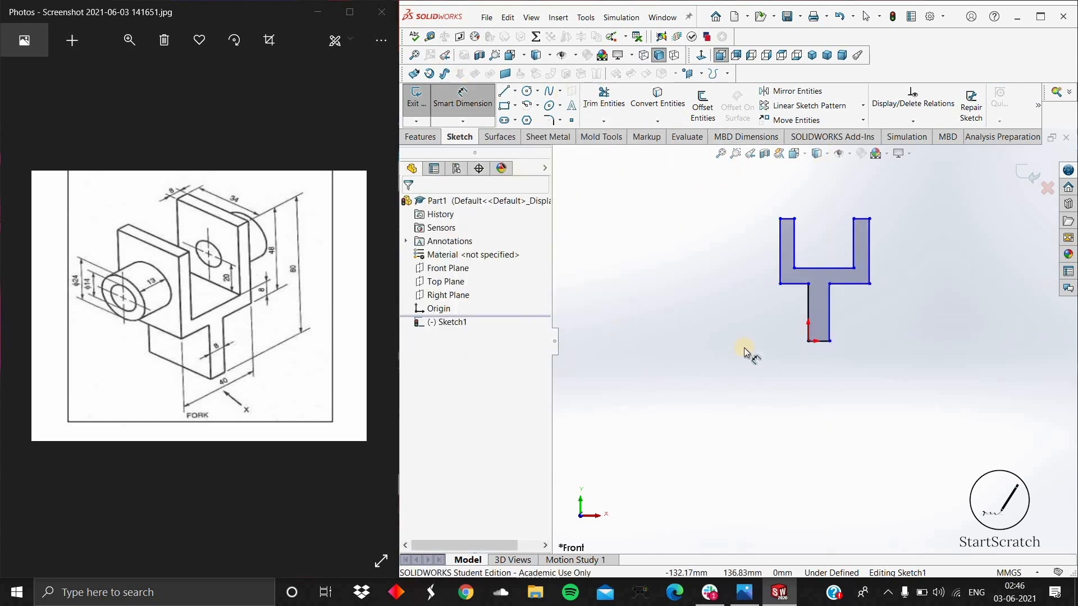
{"action": "left_click", "coordinate": [808, 308]}
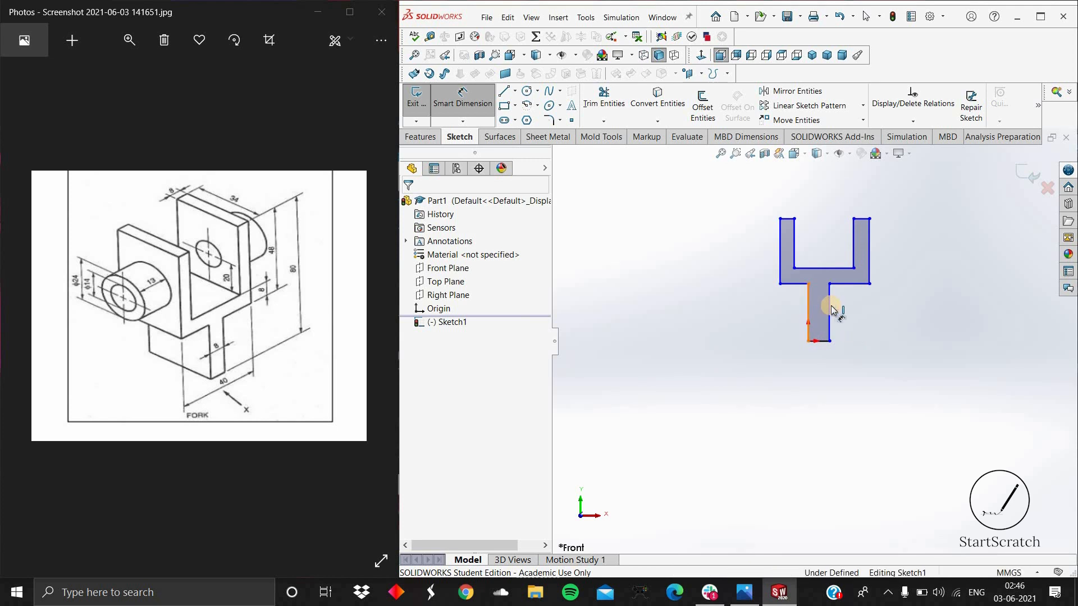
{"action": "left_click", "coordinate": [830, 310]}
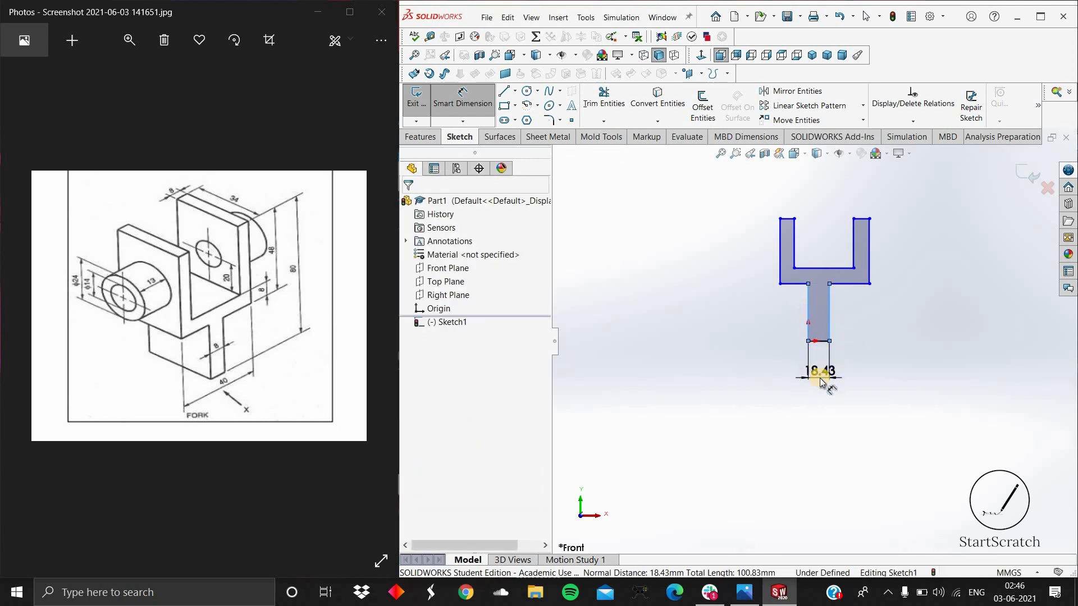
{"action": "left_click", "coordinate": [821, 382]}
{"action": "type", "text": "8"}
{"action": "key", "text": "Return"}
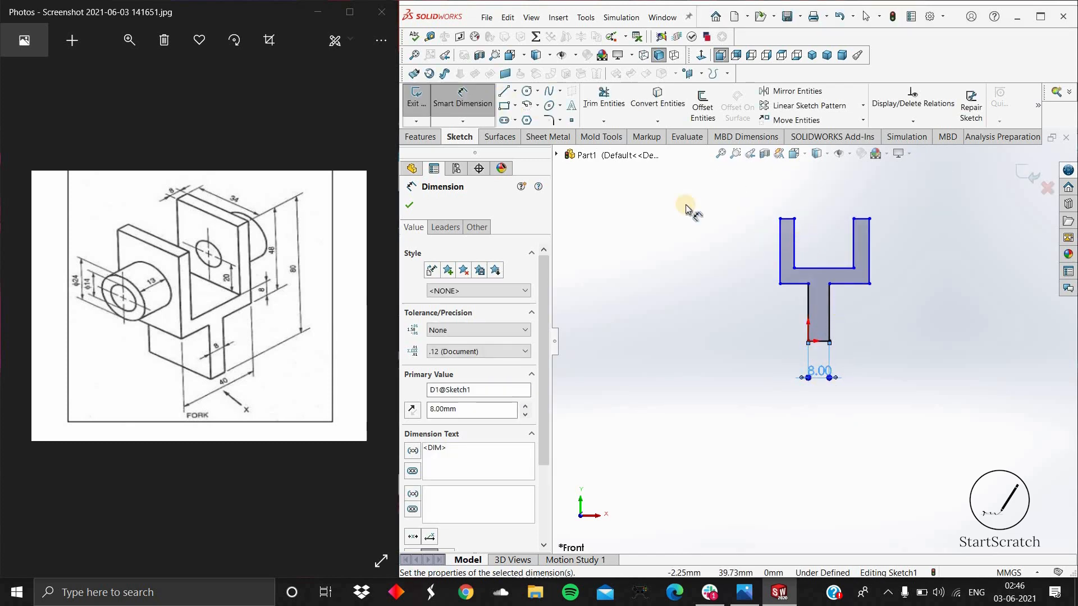
- Dimension the fork's overall width between its outer lower corners as 40 mm
{"action": "left_click", "coordinate": [781, 283]}
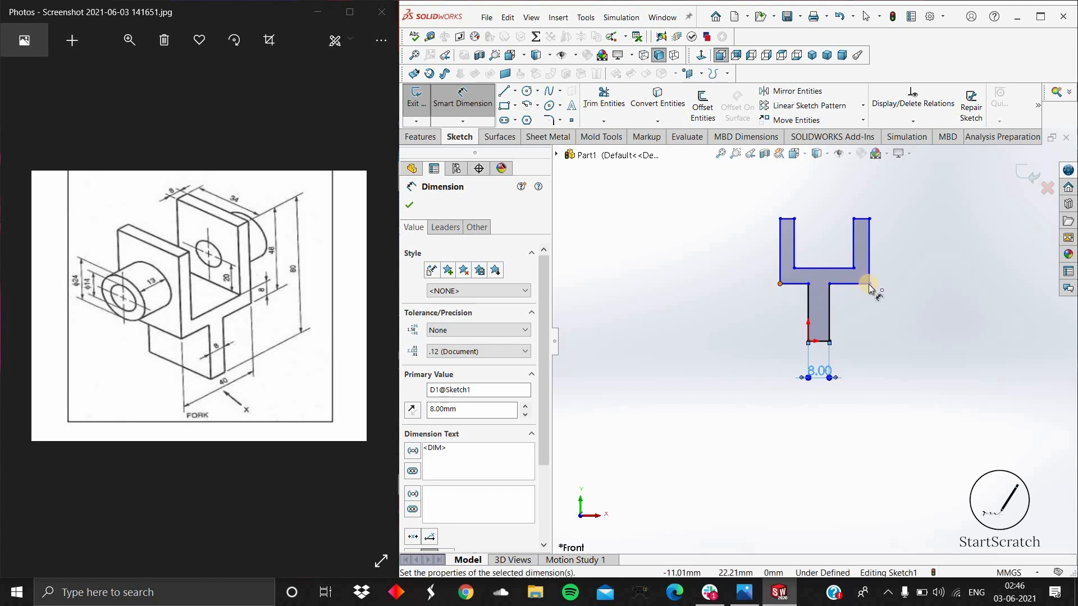
{"action": "left_click", "coordinate": [869, 284]}
{"action": "left_click", "coordinate": [840, 418]}
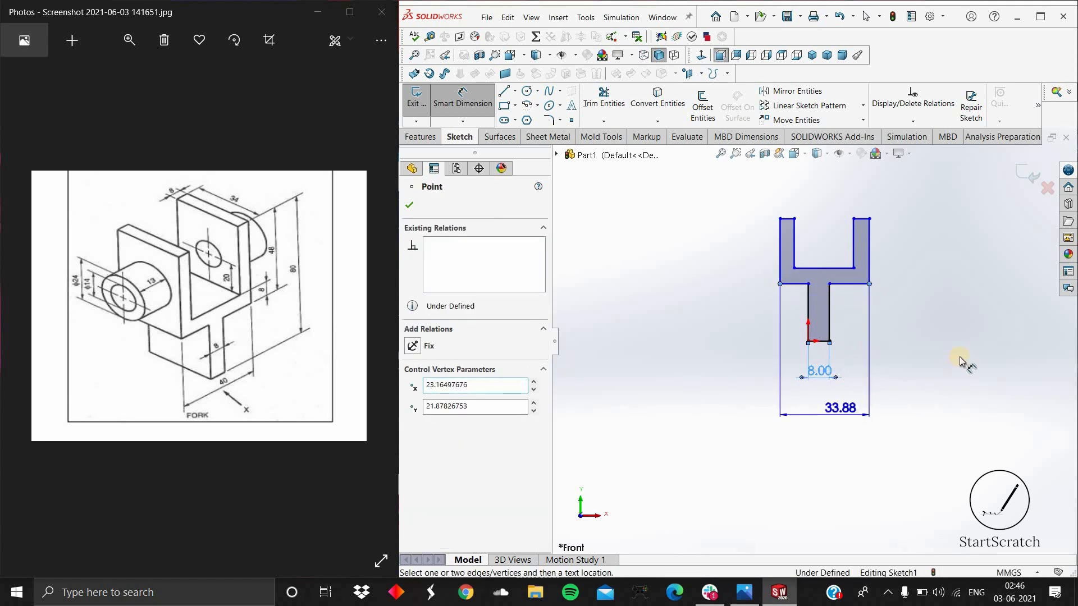
{"action": "type", "text": "40"}
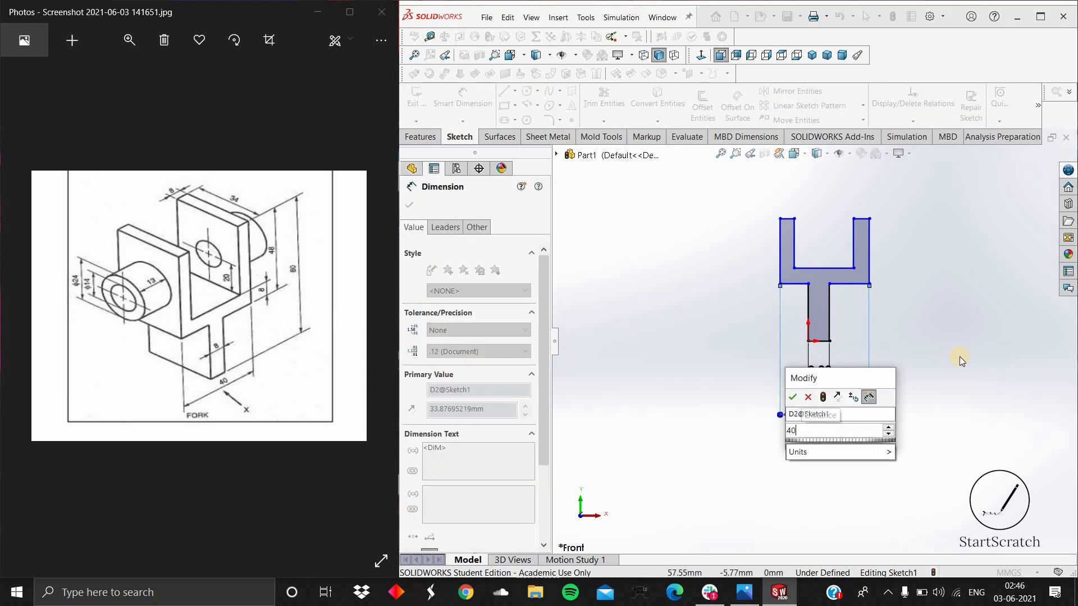
{"action": "key", "text": "Return"}
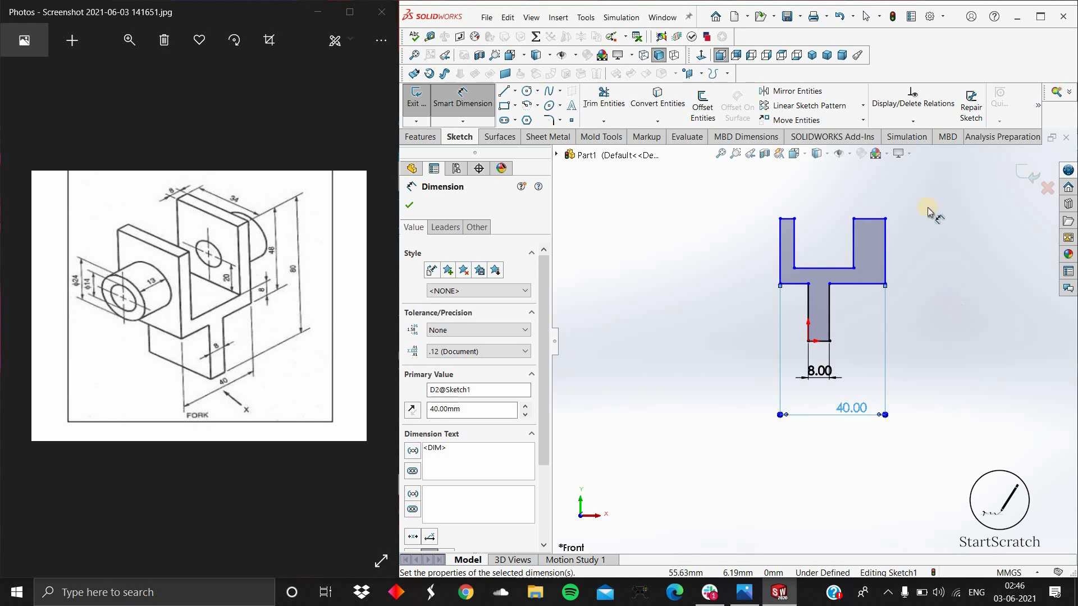
- Dimension the top edge of the right prong to a width of 8 mm
{"action": "left_click", "coordinate": [868, 191]}
{"action": "left_click", "coordinate": [868, 192]}
{"action": "type", "text": "8"}
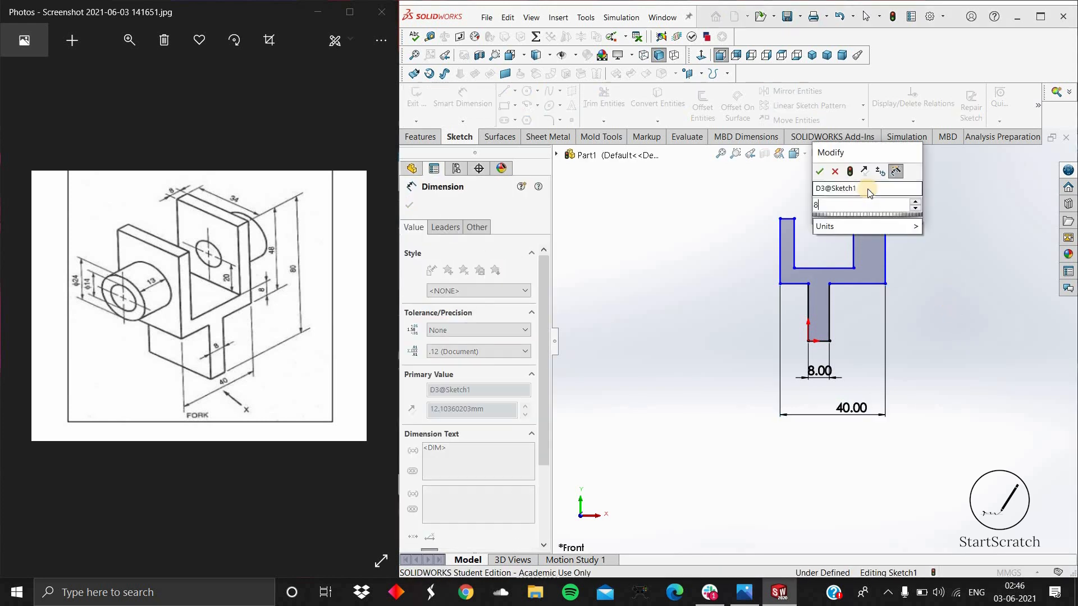
{"action": "key", "text": "Return"}
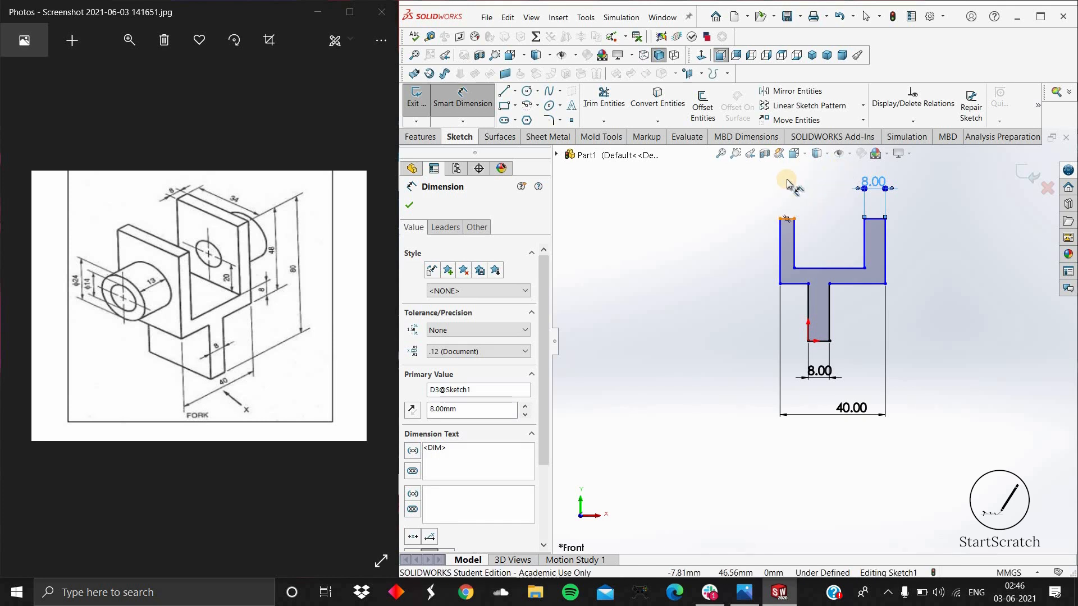
{"action": "left_click", "coordinate": [788, 219]}
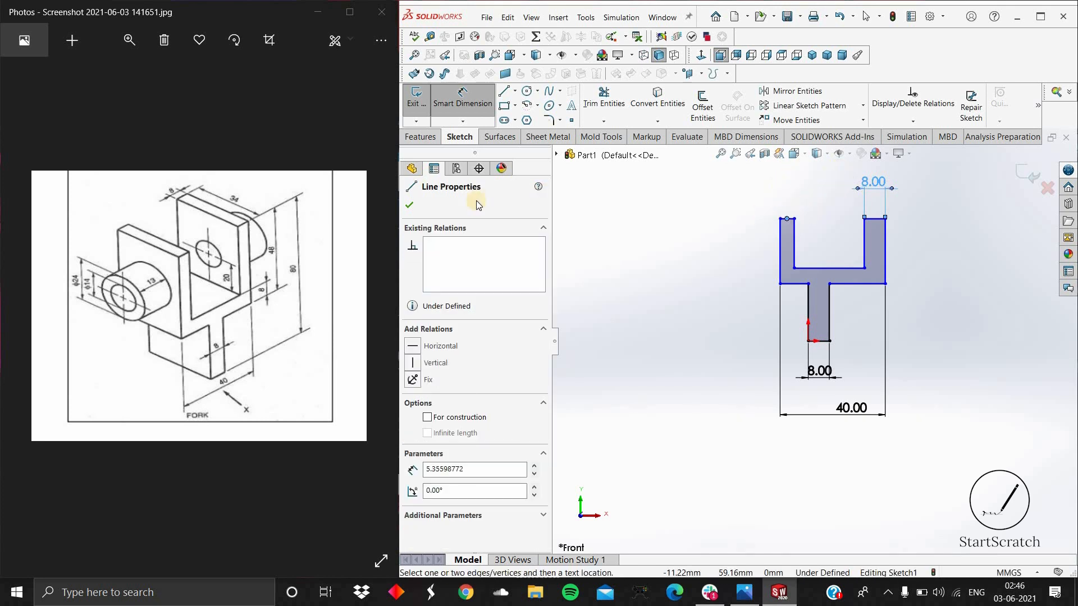
{"action": "left_click", "coordinate": [462, 99]}
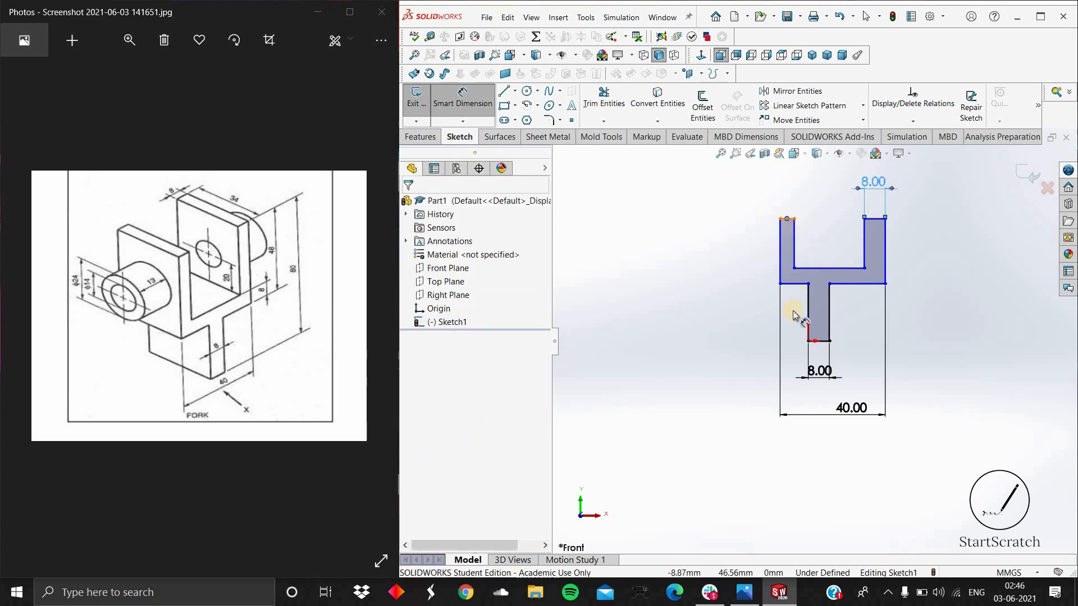
{"action": "scroll", "coordinate": [793, 275], "scroll_direction": "down", "scroll_amount": 6}
{"action": "left_click", "coordinate": [467, 99]}
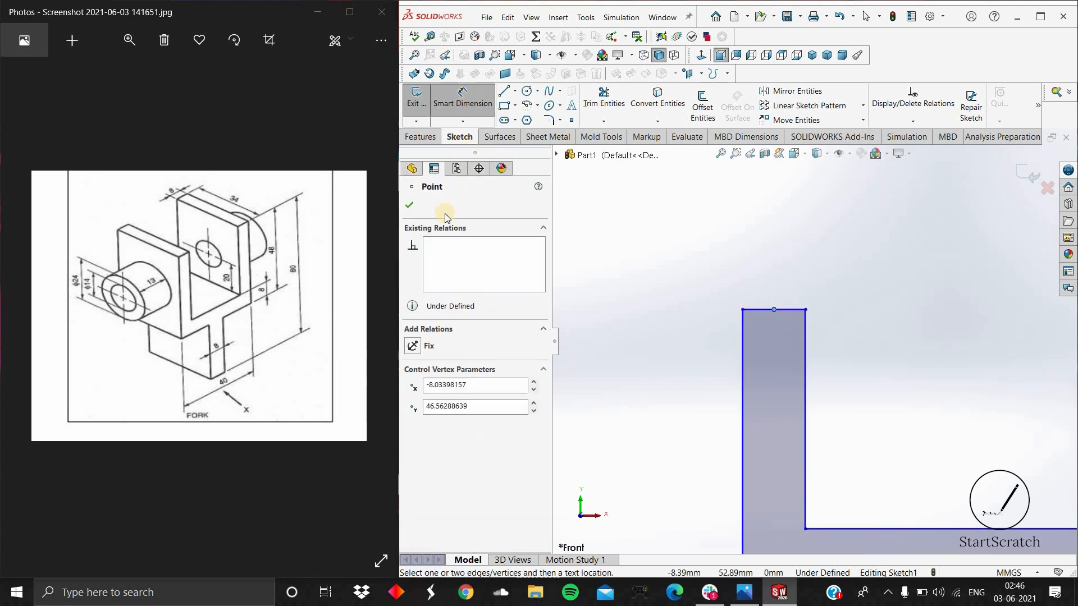
{"action": "left_click", "coordinate": [409, 206]}
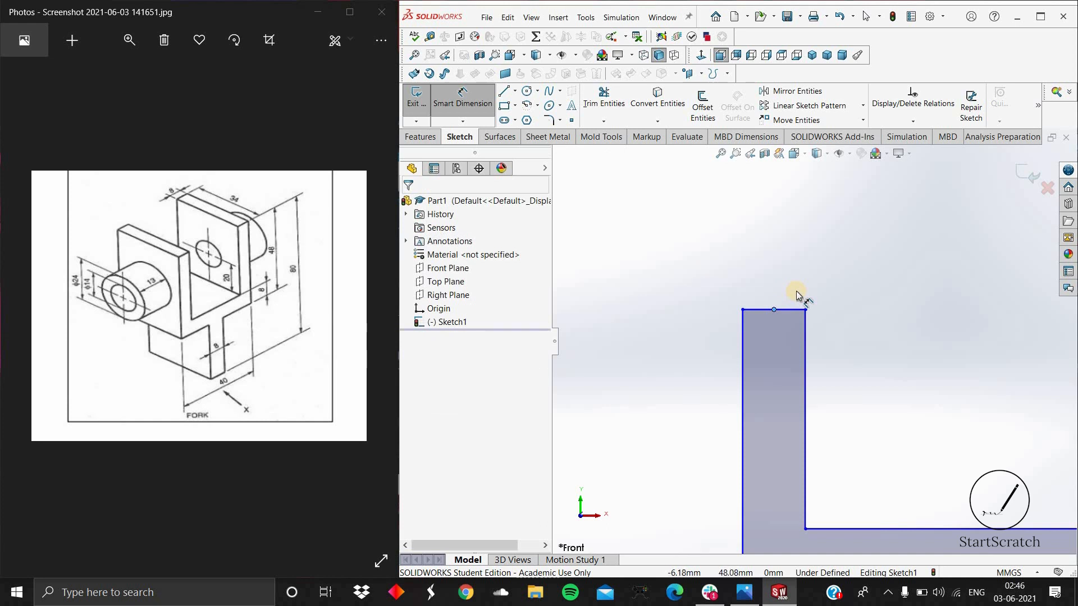
- Dimension the top edge of the left prong to a width of 8 mm
{"action": "left_click", "coordinate": [785, 311]}
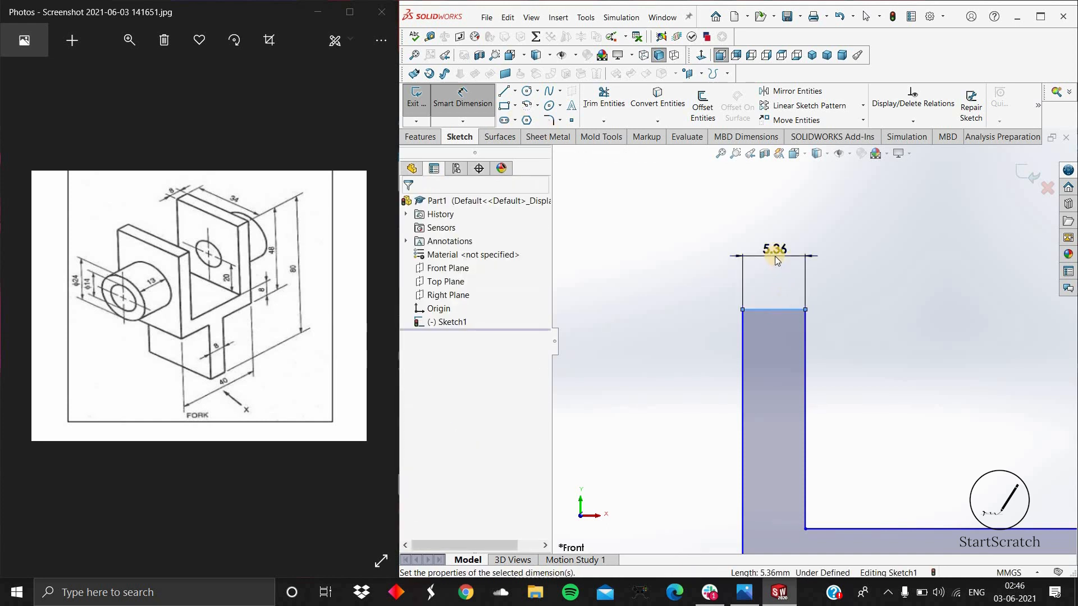
{"action": "left_click", "coordinate": [775, 256]}
{"action": "key", "text": "Return"}
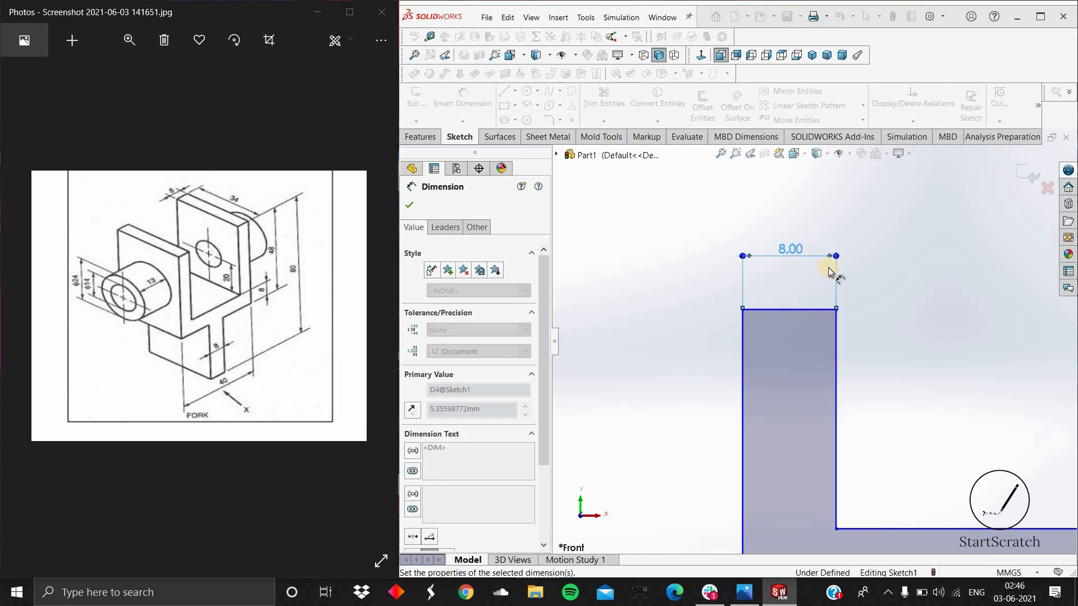
- Dimension the outer vertical edge of the right prong to a height of 48 mm
{"action": "scroll", "coordinate": [925, 381], "scroll_direction": "up", "scroll_amount": 3}
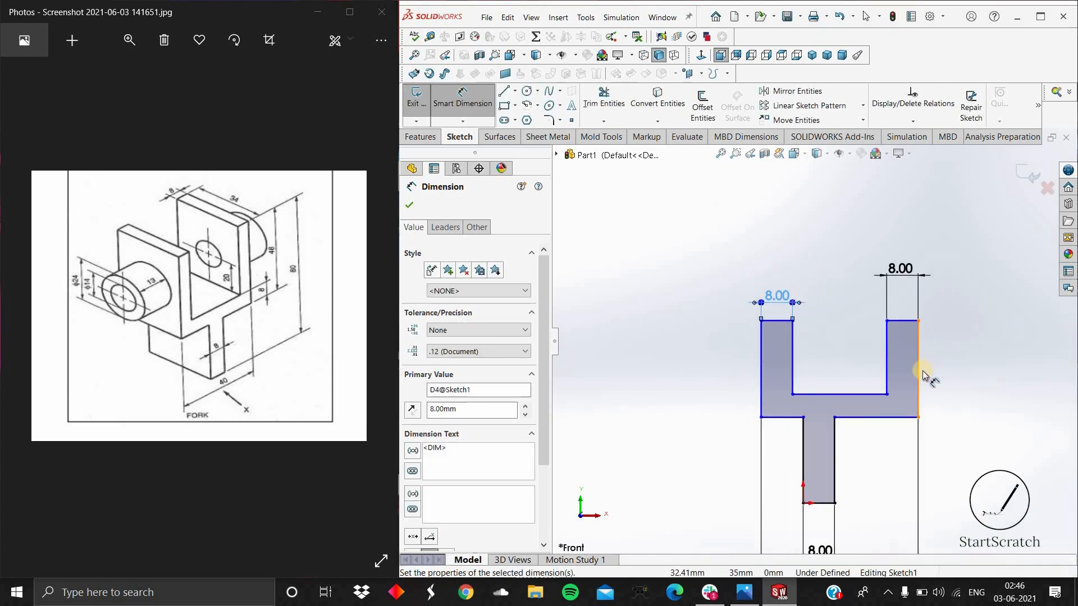
{"action": "left_click", "coordinate": [918, 370]}
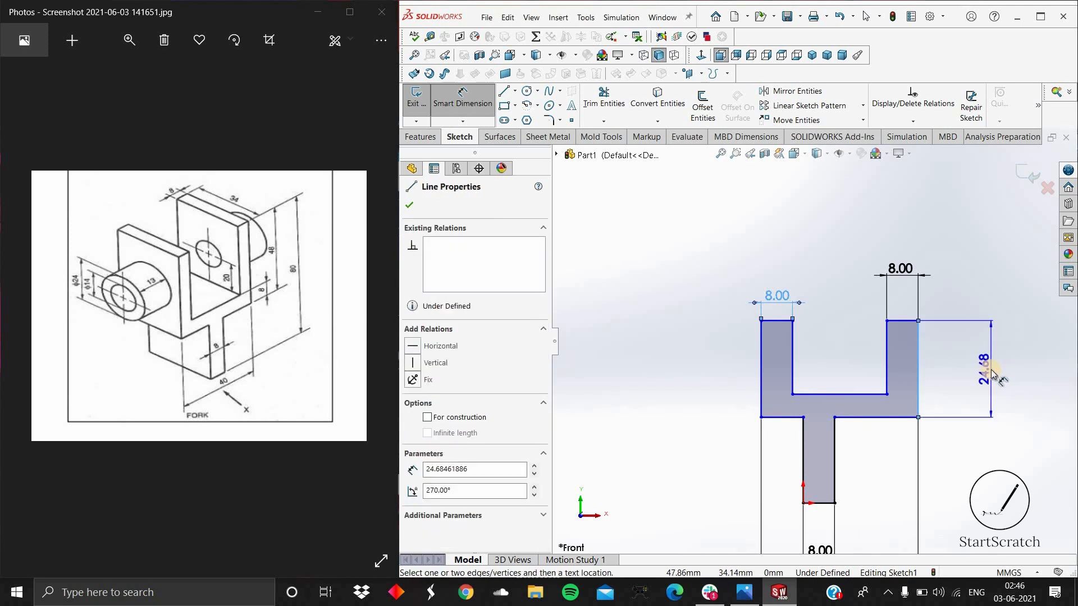
{"action": "left_click", "coordinate": [992, 373]}
{"action": "type", "text": "48"}
{"action": "key", "text": "Return"}
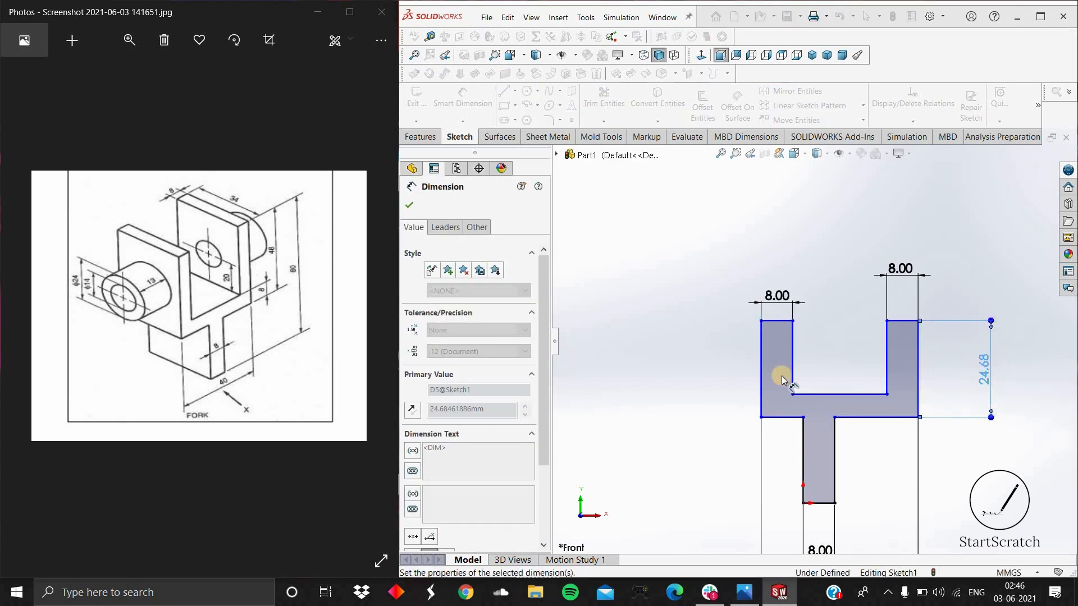
- Dimension the outer vertical edge of the left prong to a height of 48 mm
{"action": "left_click", "coordinate": [715, 348]}
{"action": "type", "text": "48"}
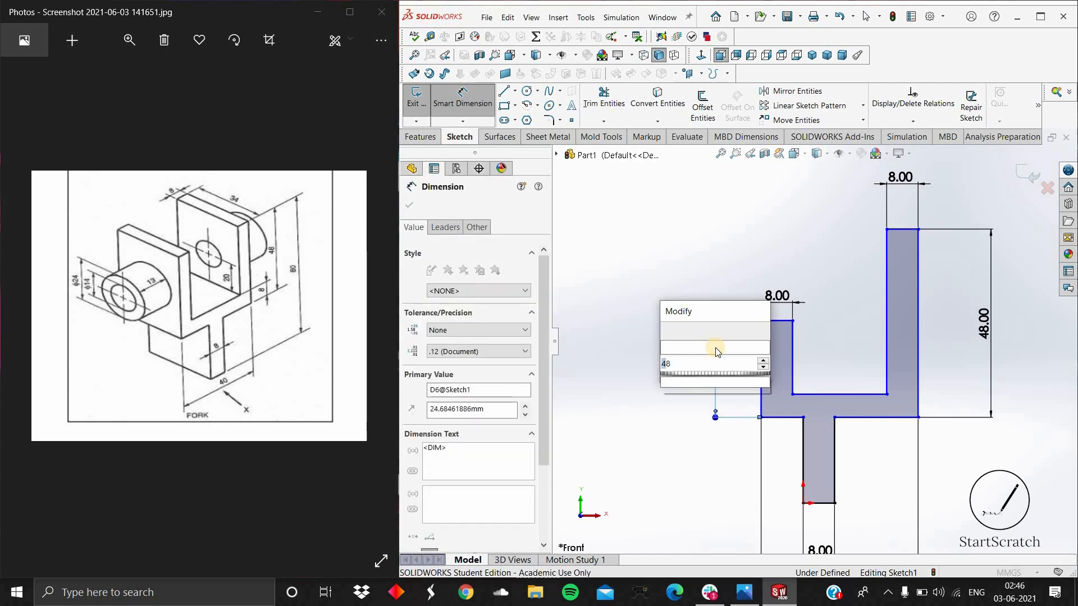
{"action": "key", "text": "Return"}
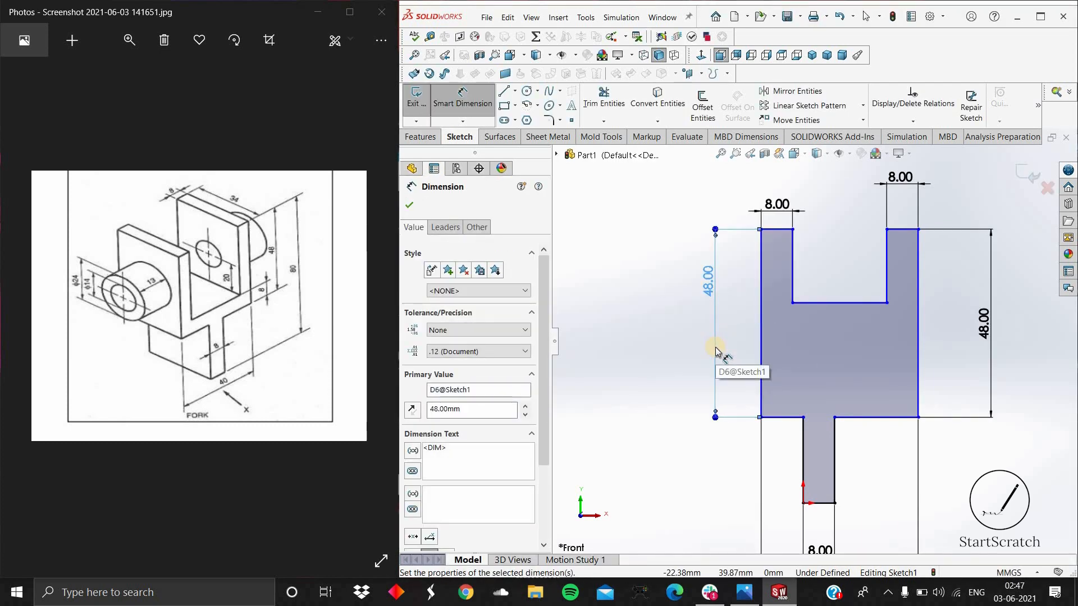
- Dimension the thickness of the fork's crossbar between its upper and lower edges as 8 mm
{"action": "left_click", "coordinate": [859, 303]}
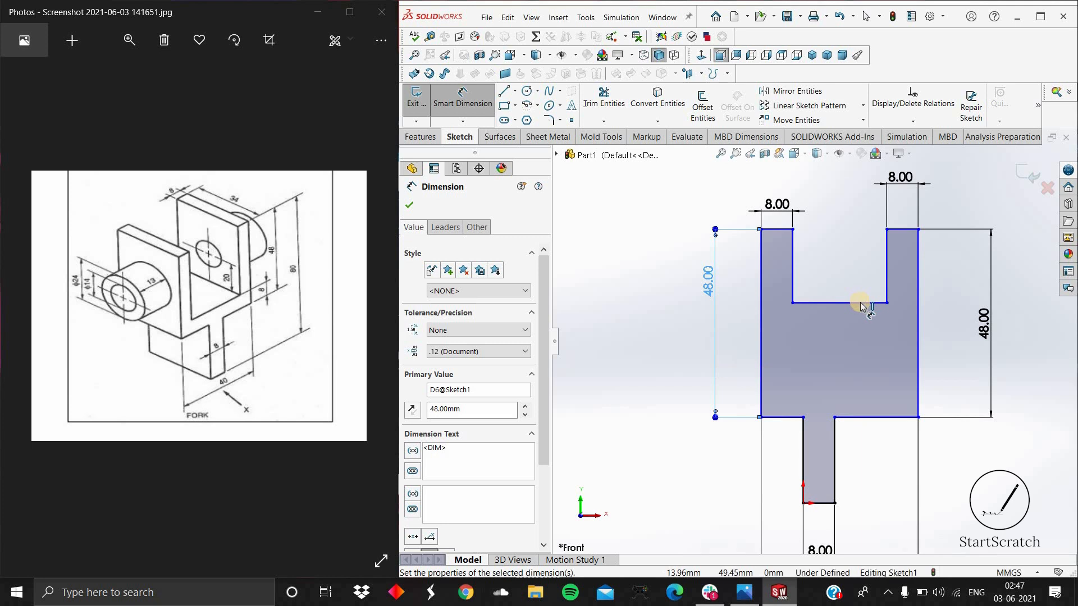
{"action": "left_click", "coordinate": [861, 417]}
{"action": "left_click", "coordinate": [958, 370]}
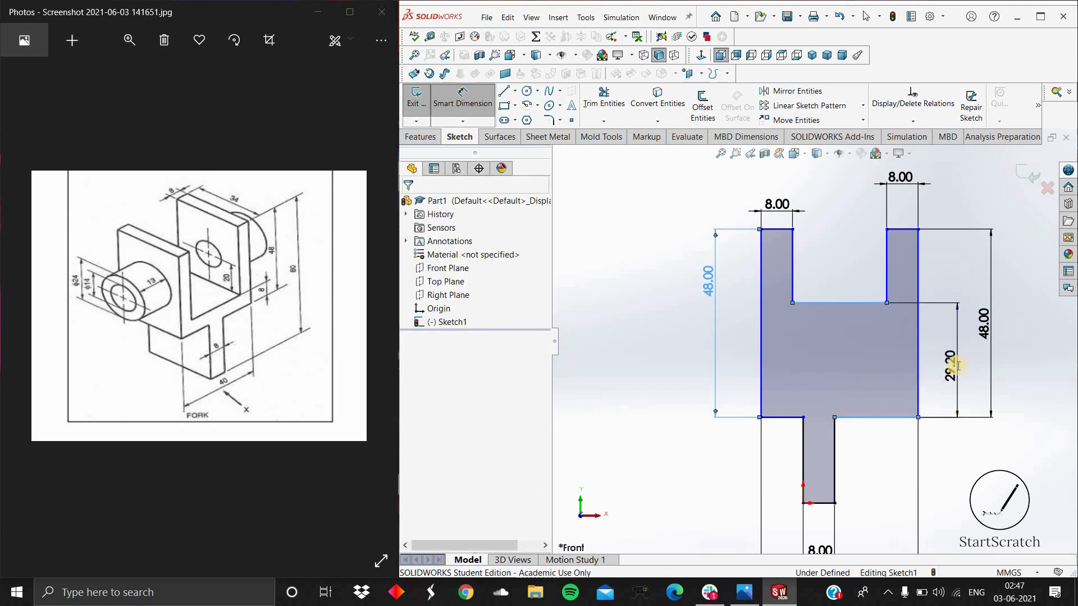
{"action": "type", "text": "8"}
{"action": "key", "text": "Return"}
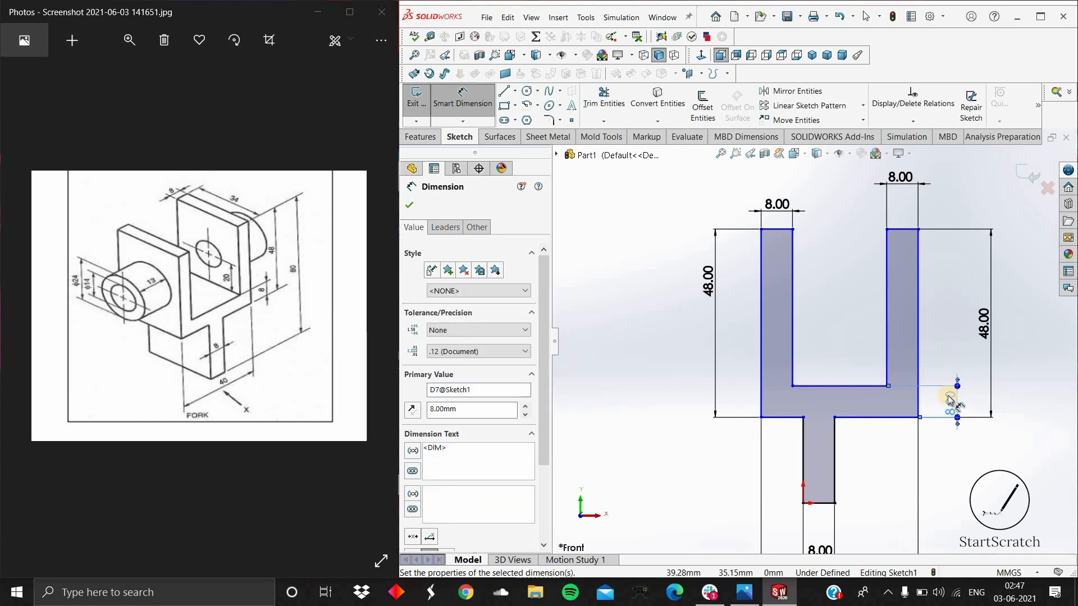
- Dimension the crossbar's lower edge on the left side of the stem to 16 mm
{"action": "scroll", "coordinate": [949, 399], "scroll_direction": "down", "scroll_amount": 1}
{"action": "scroll", "coordinate": [948, 400], "scroll_direction": "up", "scroll_amount": 3}
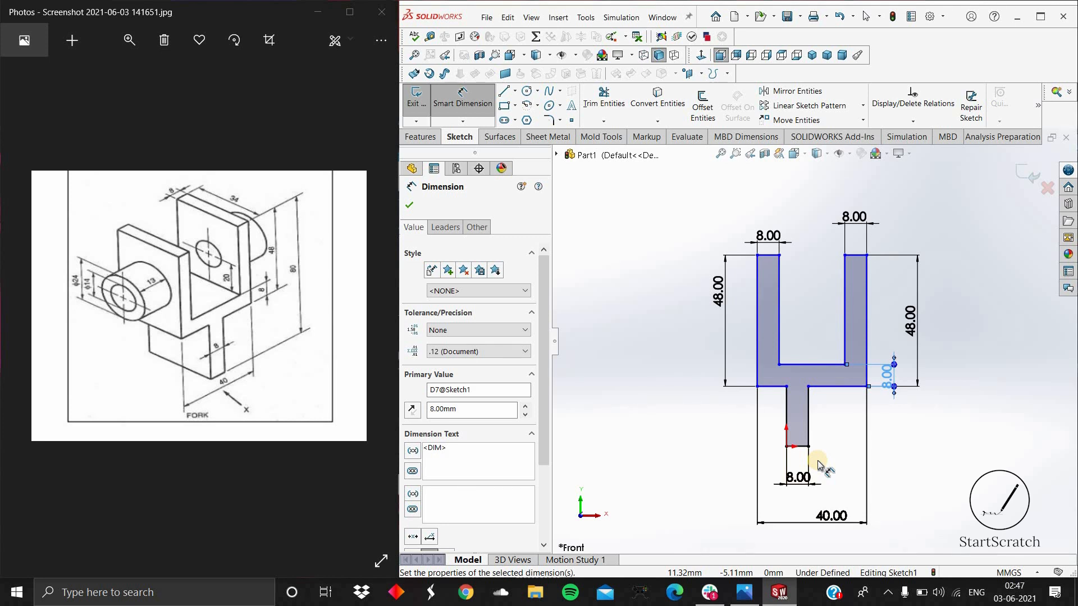
{"action": "left_click", "coordinate": [774, 387]}
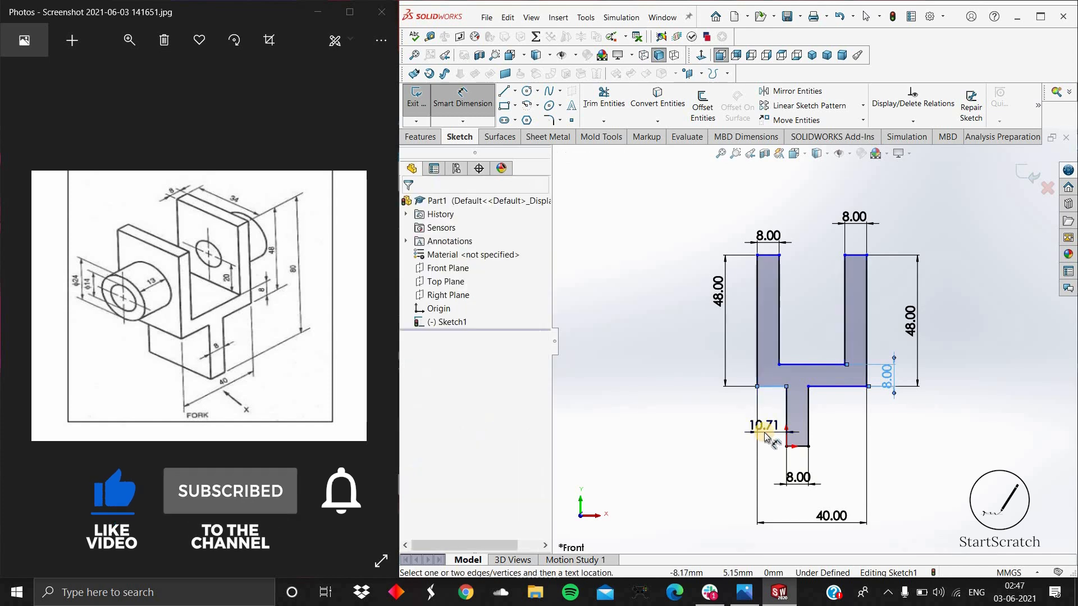
{"action": "left_click", "coordinate": [763, 433]}
{"action": "key", "text": "Return"}
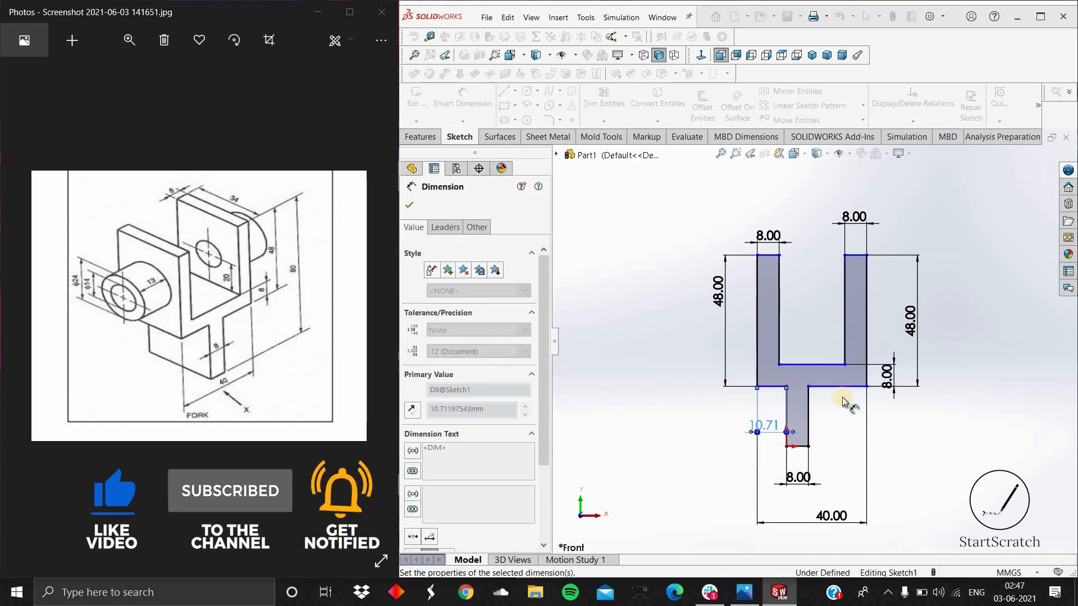
- Try to dimension the crossbar's lower edge on the right side of the stem
{"action": "left_click", "coordinate": [835, 386]}
{"action": "left_click", "coordinate": [831, 438]}
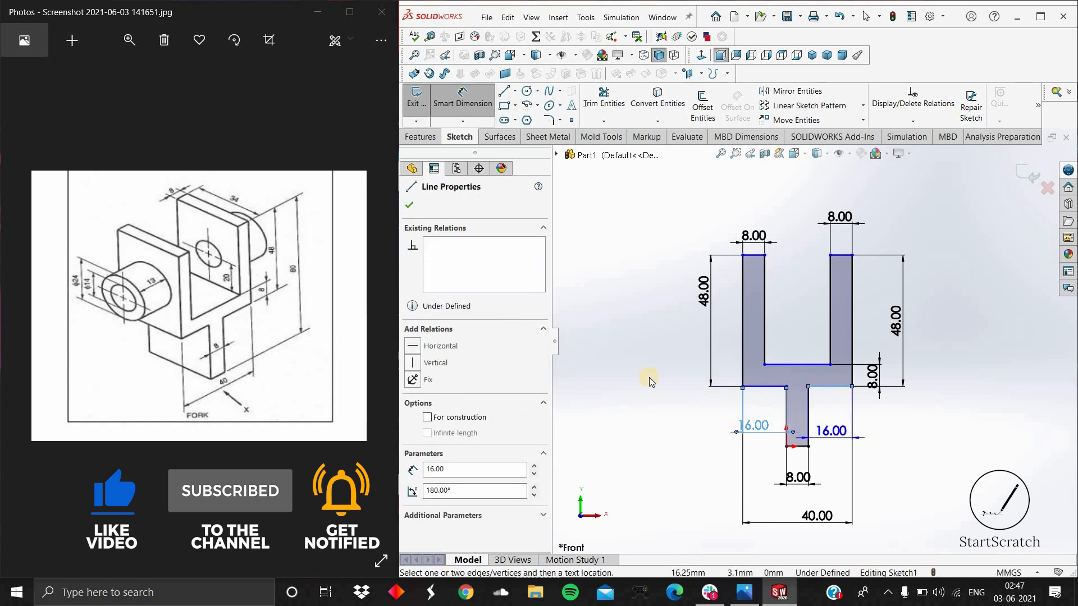
{"action": "left_click", "coordinate": [607, 312]}
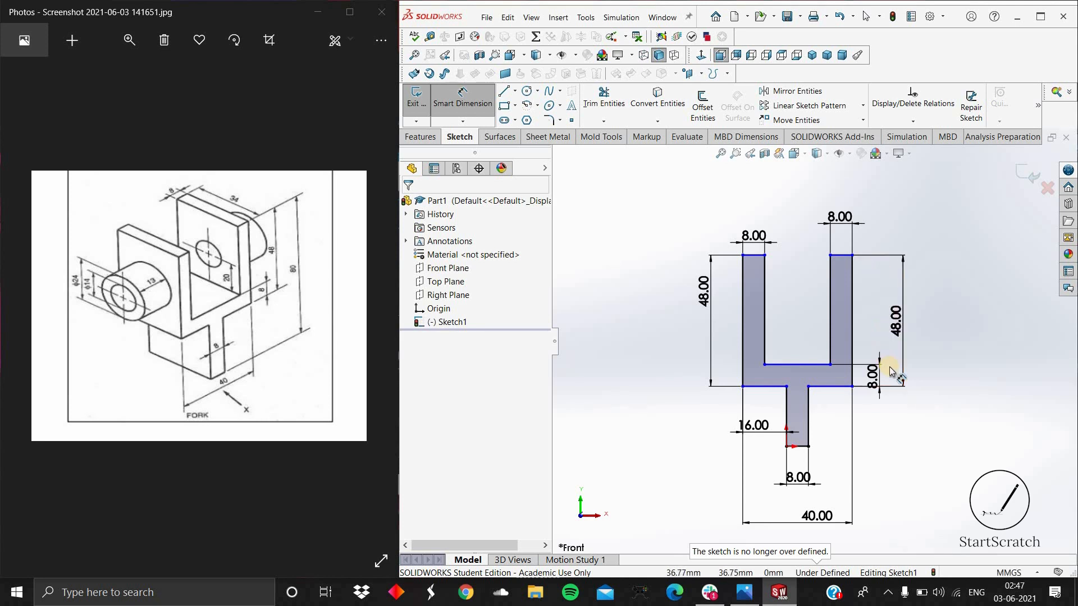
- Dimension the fork's overall height from the stem's bottom edge to the right prong's top edge as 80 mm
{"action": "left_click", "coordinate": [801, 448]}
{"action": "left_click", "coordinate": [841, 255]}
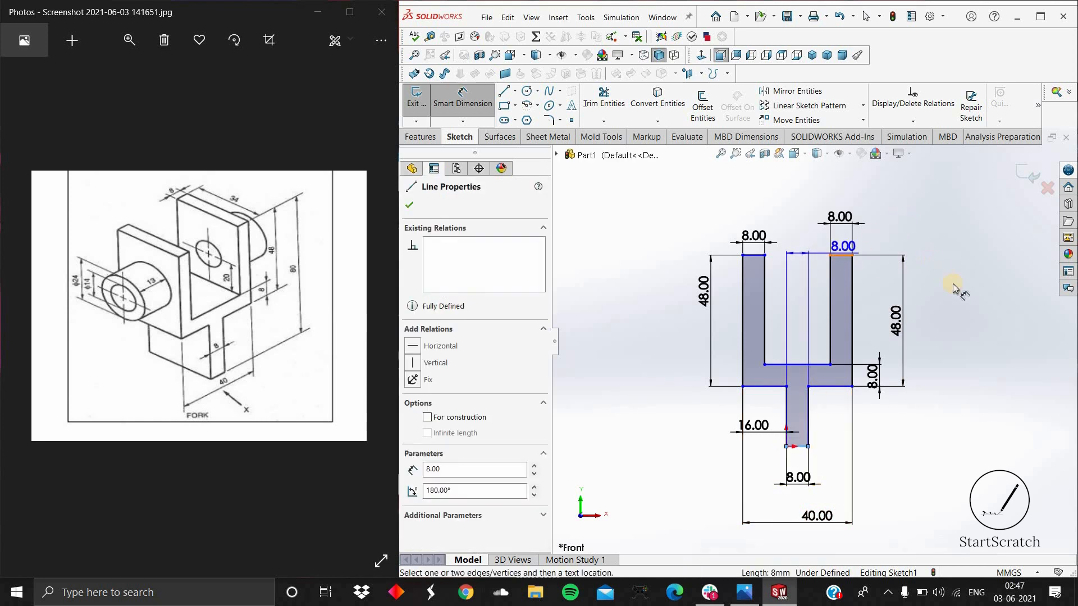
{"action": "left_click", "coordinate": [957, 202]}
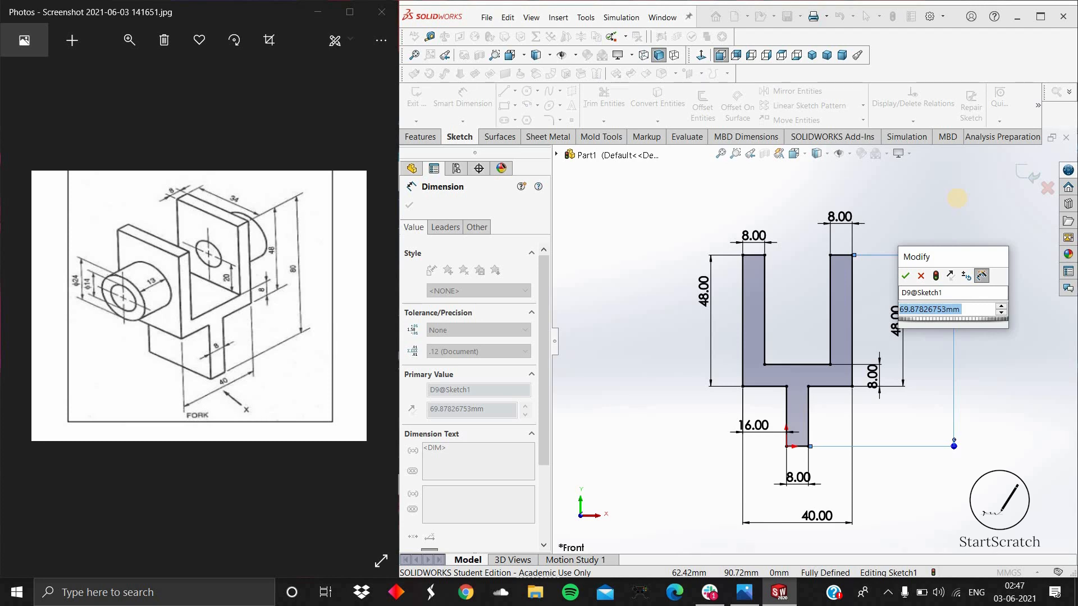
{"action": "type", "text": "80"}
{"action": "key", "text": "Return"}
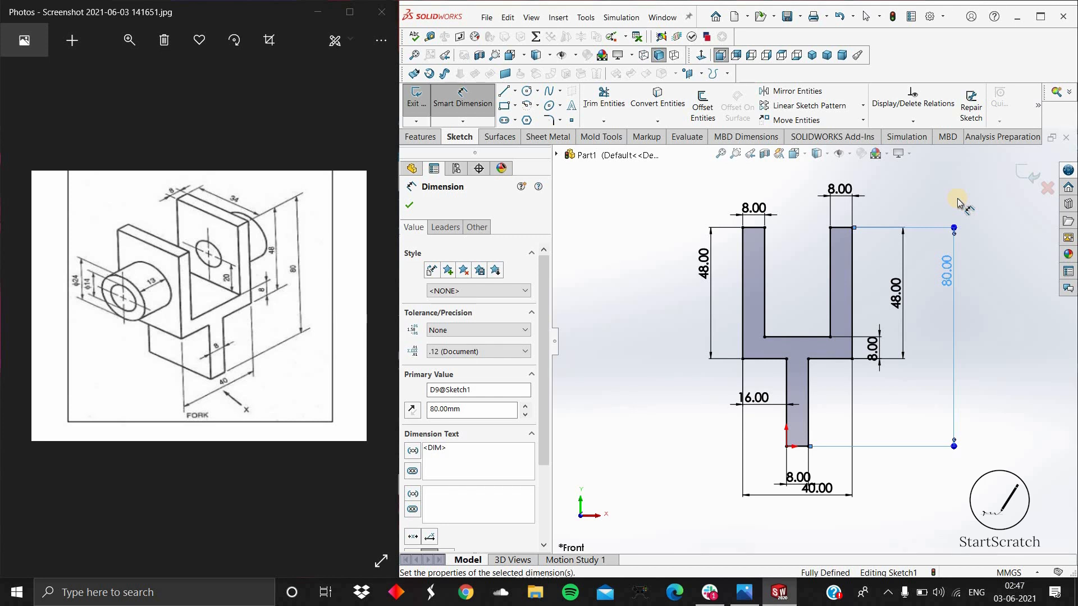
{"action": "left_click", "coordinate": [412, 206]}
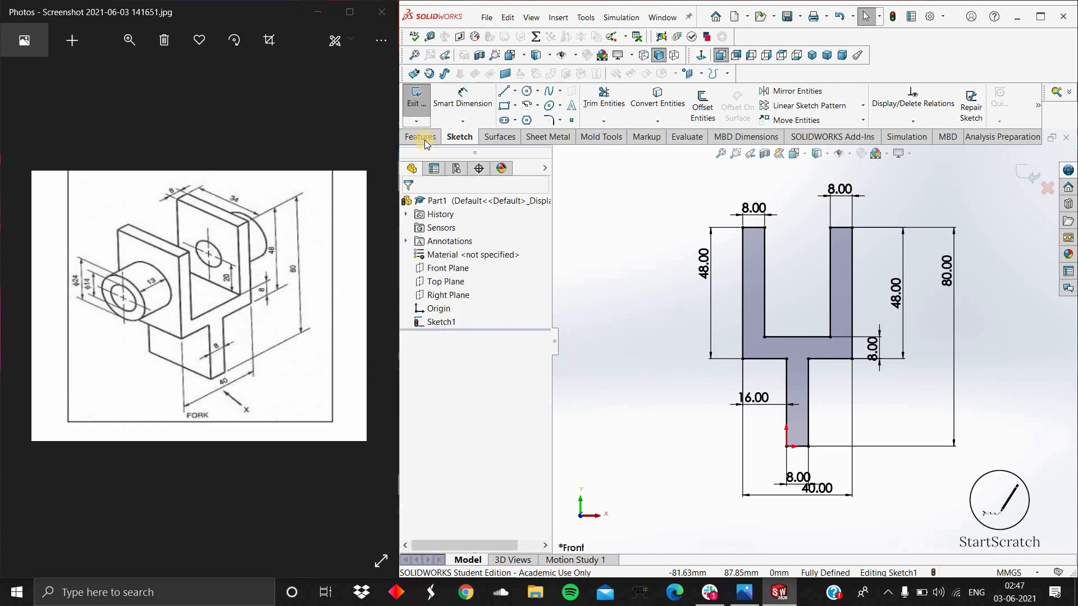
- Extrude the fork profile as a boss with a blind depth of 34 mm
{"action": "left_click", "coordinate": [421, 138]}
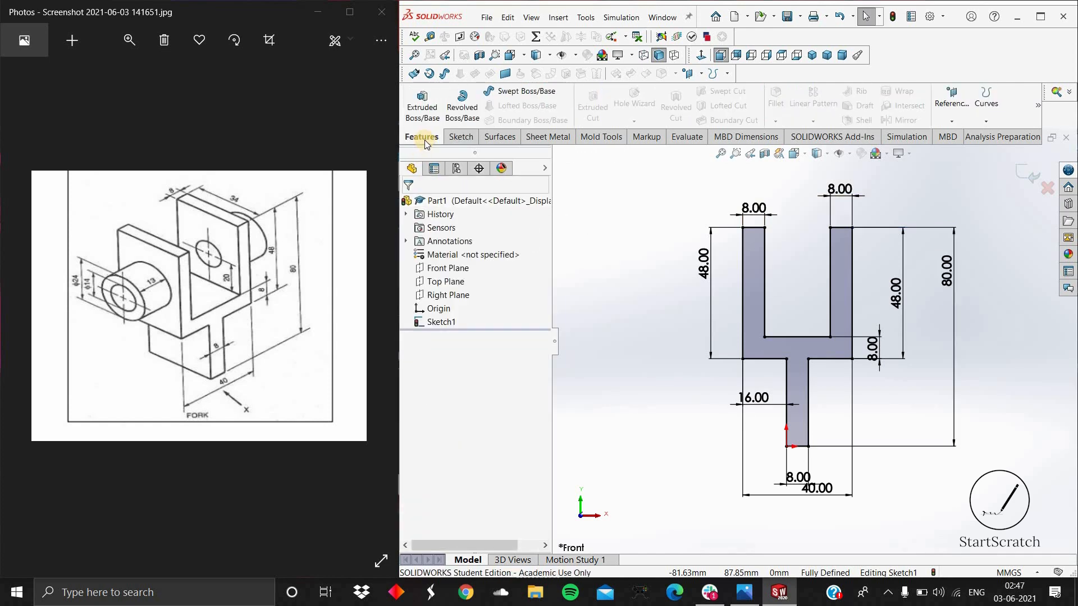
{"action": "left_click", "coordinate": [429, 108]}
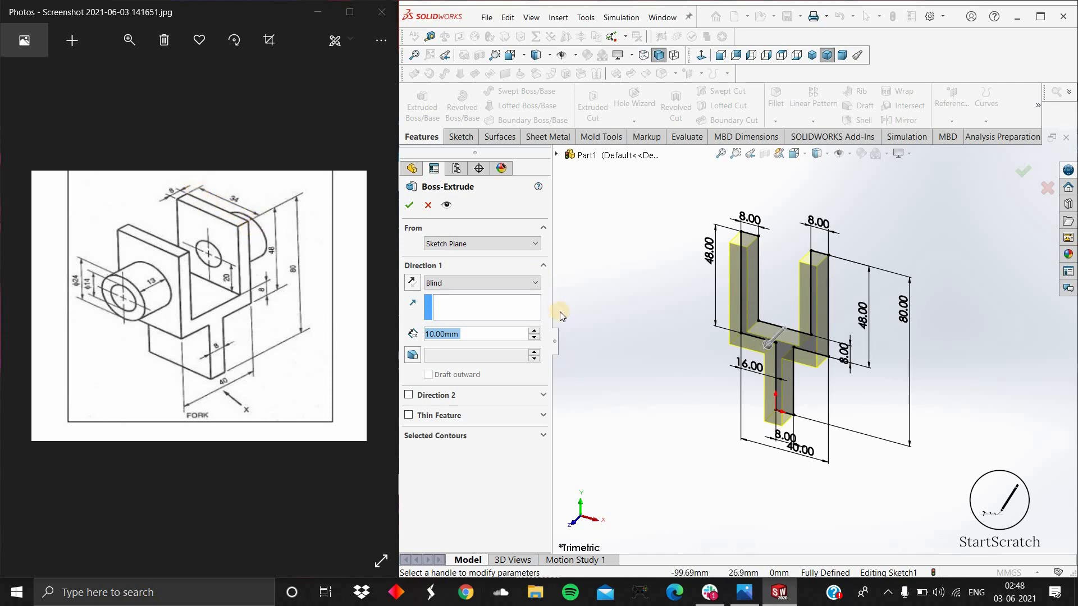
{"action": "type", "text": "34"}
{"action": "key", "text": "Return"}
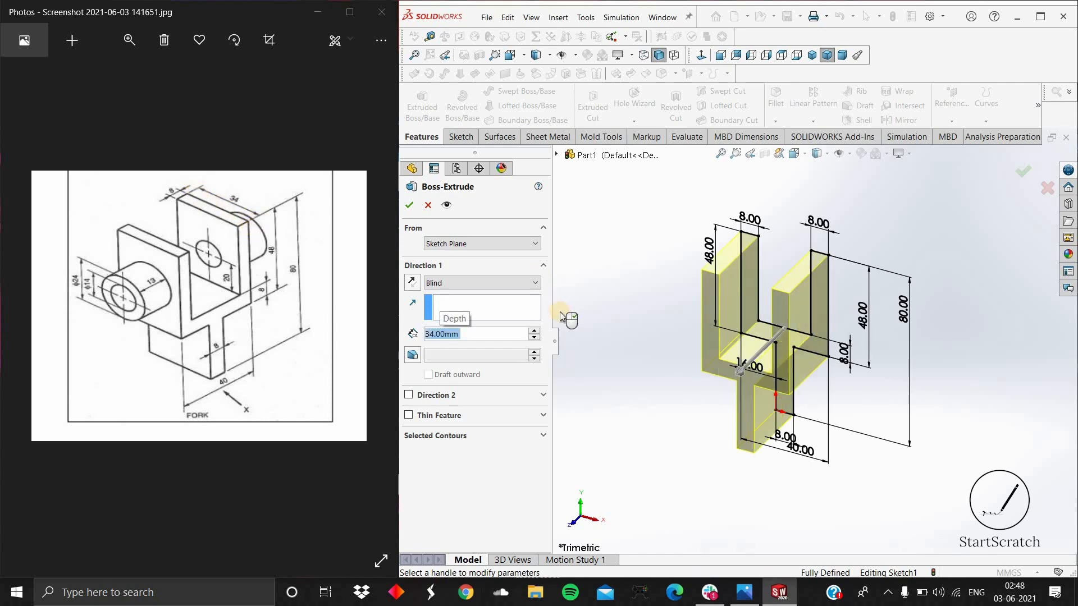
{"action": "left_click", "coordinate": [411, 206]}
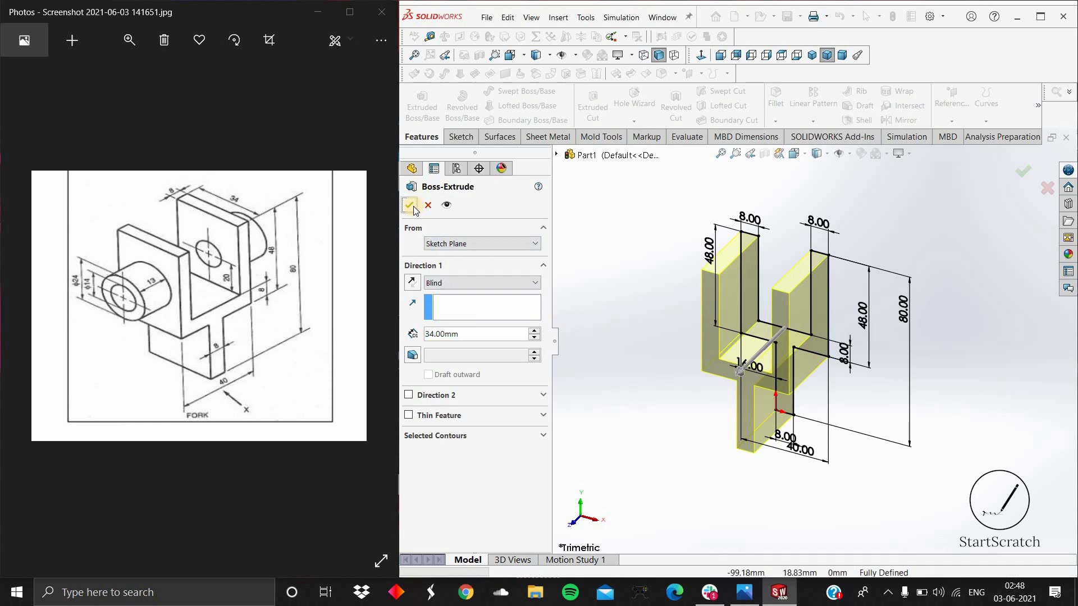
{"action": "left_click", "coordinate": [853, 287]}
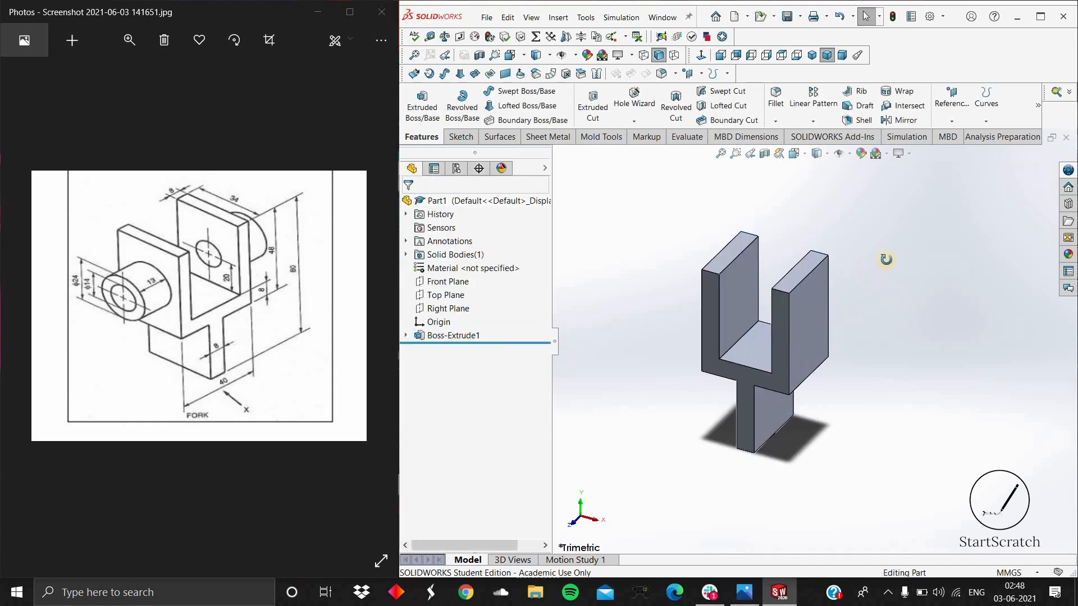
- Start a sketch on the outer face of the left prong and orient the view normal to it
{"action": "mouse_move", "coordinate": [887, 260]}
{"action": "middle_mouse_down"}
{"action": "mouse_move", "coordinate": [921, 261]}
{"action": "mouse_move", "coordinate": [941, 307]}
{"action": "mouse_move", "coordinate": [851, 308]}
{"action": "mouse_move", "coordinate": [919, 306]}
{"action": "mouse_move", "coordinate": [876, 325]}
{"action": "mouse_move", "coordinate": [904, 317]}
{"action": "mouse_move", "coordinate": [847, 309]}
{"action": "mouse_move", "coordinate": [924, 281]}
{"action": "mouse_move", "coordinate": [915, 278]}
{"action": "middle_mouse_up"}
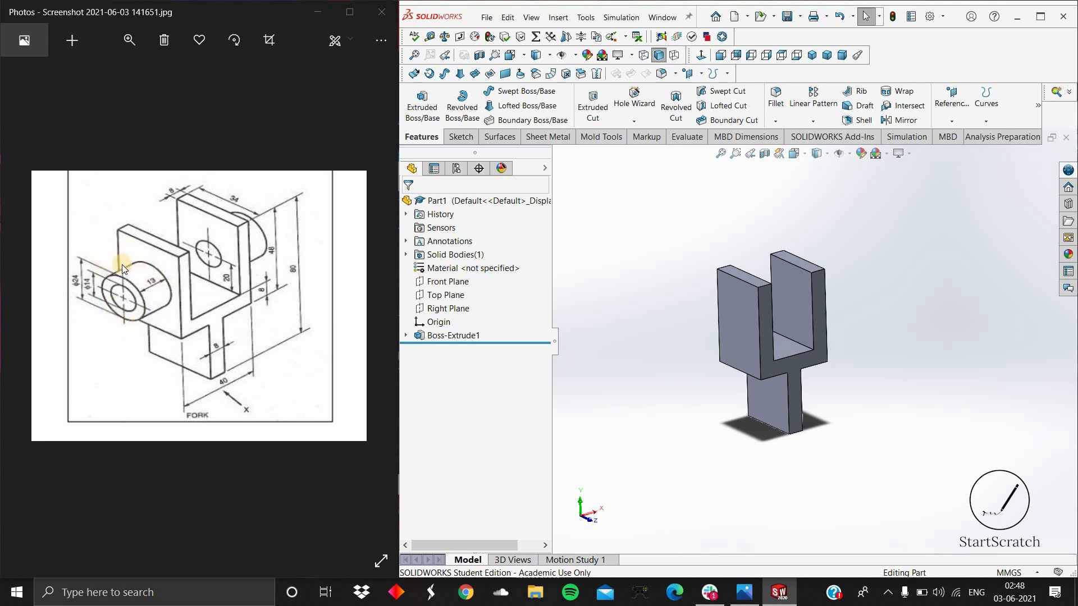
{"action": "left_click", "coordinate": [741, 320]}
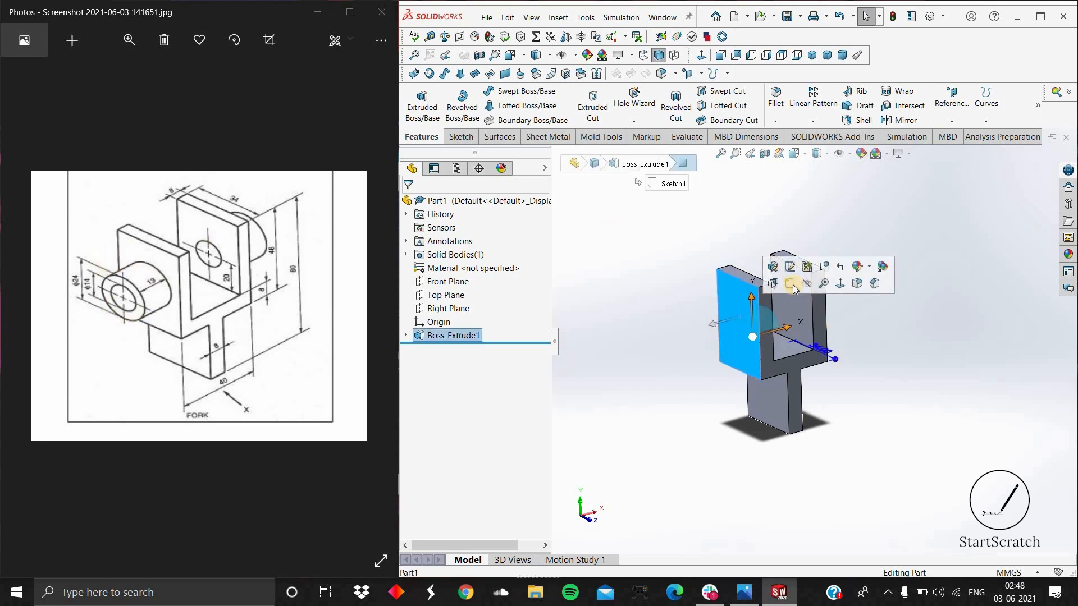
{"action": "left_click", "coordinate": [791, 284]}
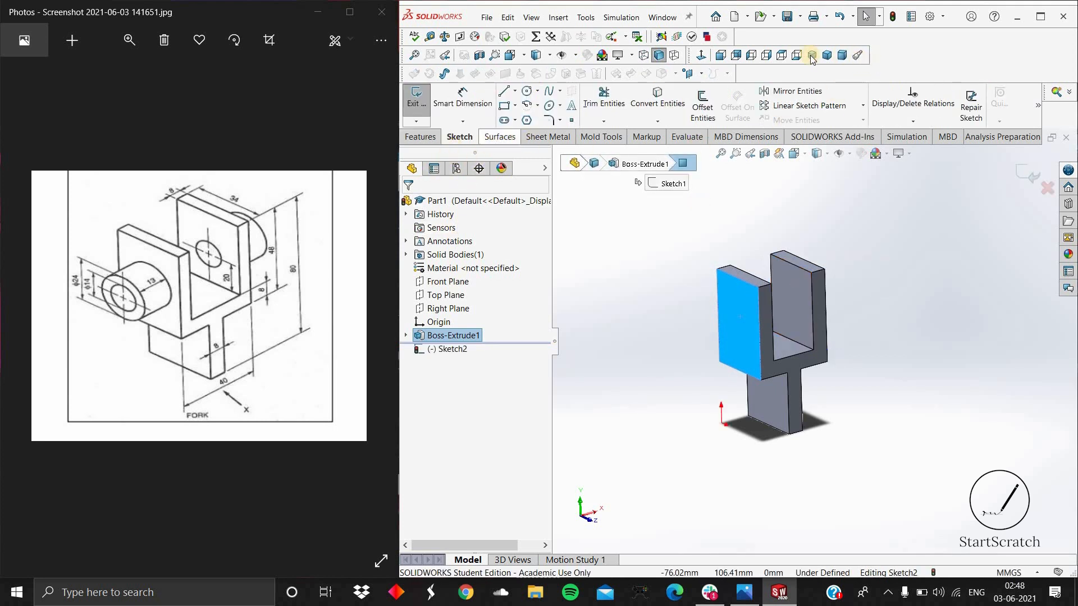
{"action": "left_click", "coordinate": [698, 56]}
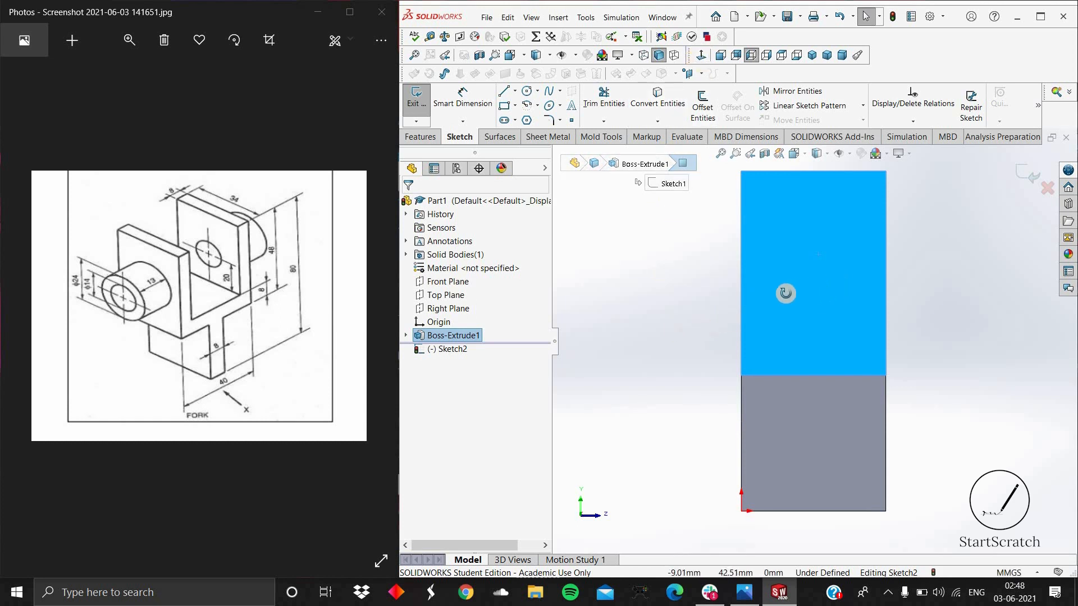
{"action": "scroll", "coordinate": [786, 289], "scroll_direction": "up", "scroll_amount": 2}
{"action": "middle_click_drag", "start_coordinate": [846, 252], "coordinate": [789, 36]}
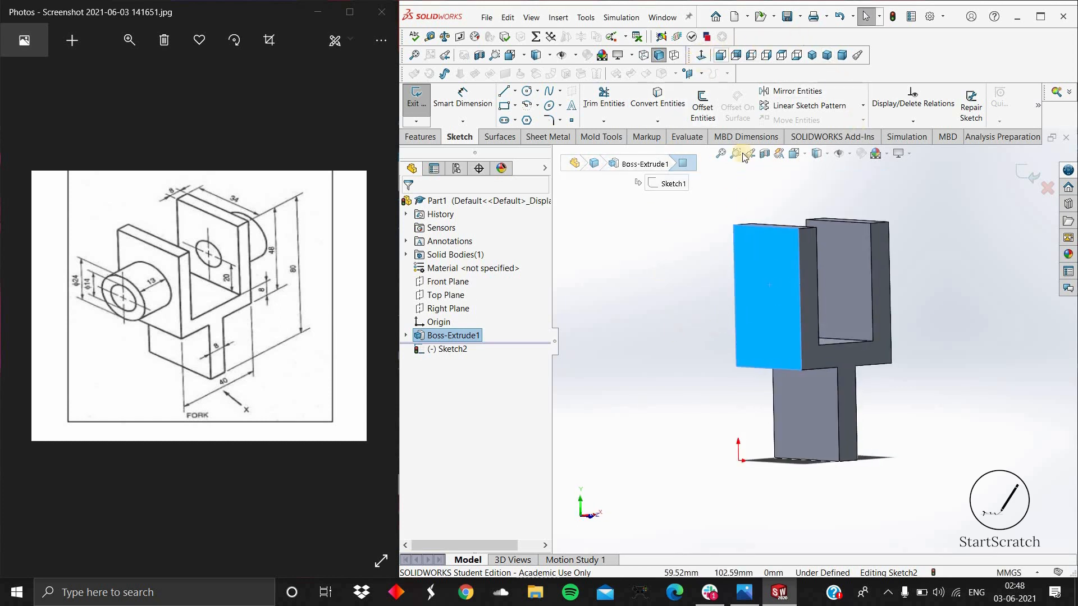
{"action": "left_click", "coordinate": [698, 56]}
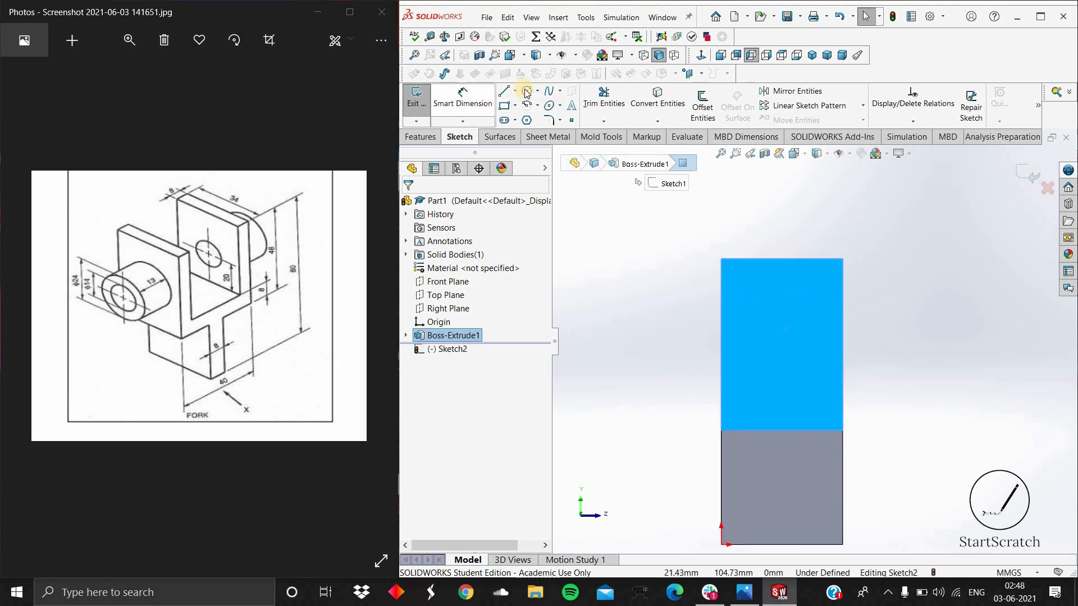
- Sketch a circle near the middle of the prong's outer face and dimension its diameter as 24 mm
{"action": "left_click", "coordinate": [526, 91]}
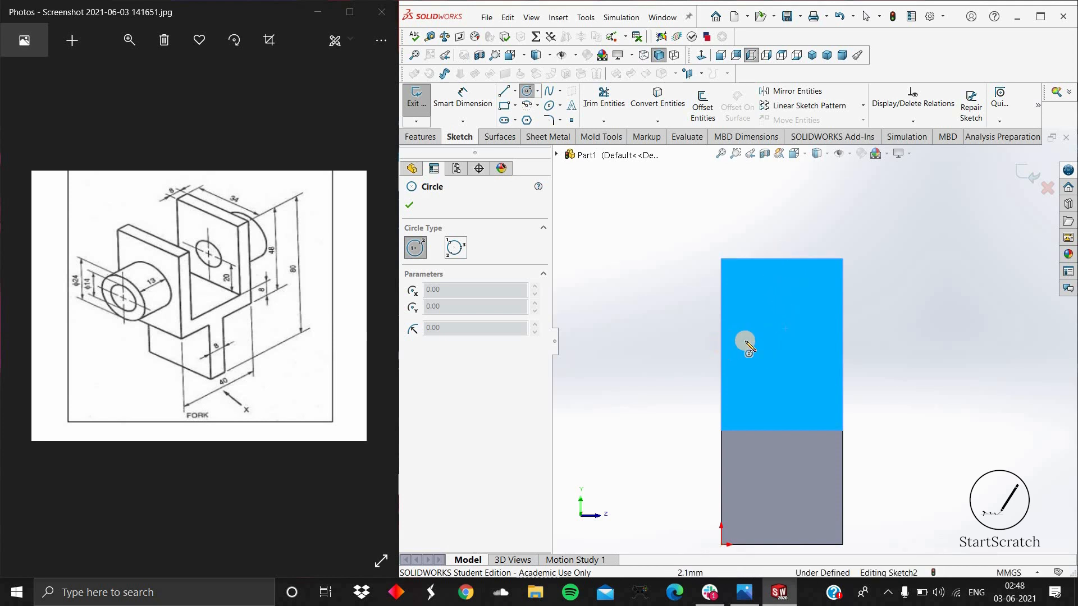
{"action": "left_click_drag", "start_coordinate": [778, 344], "coordinate": [793, 374]}
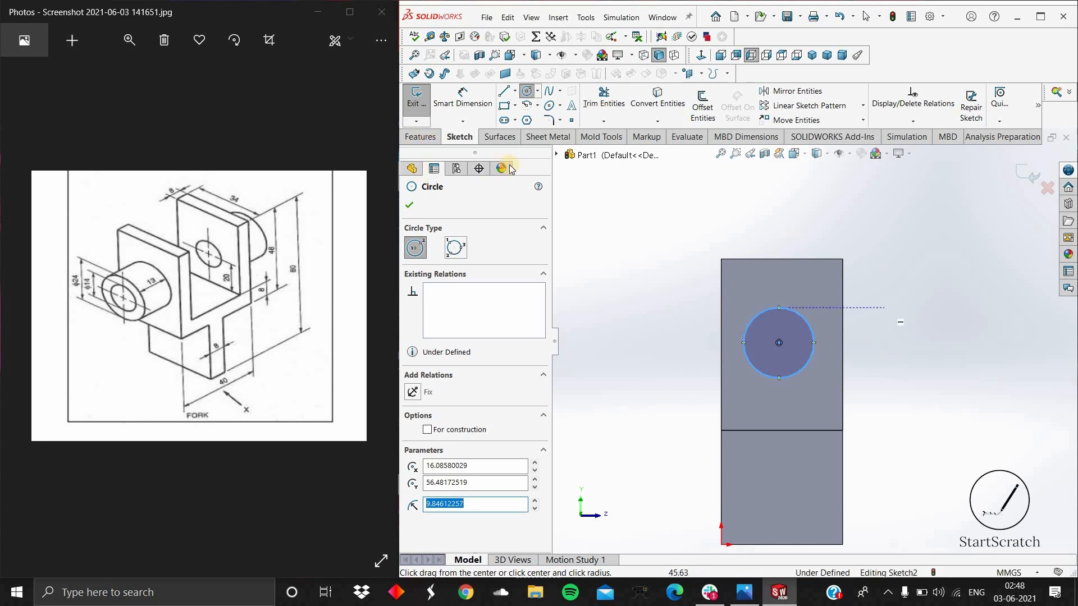
{"action": "left_click", "coordinate": [480, 111]}
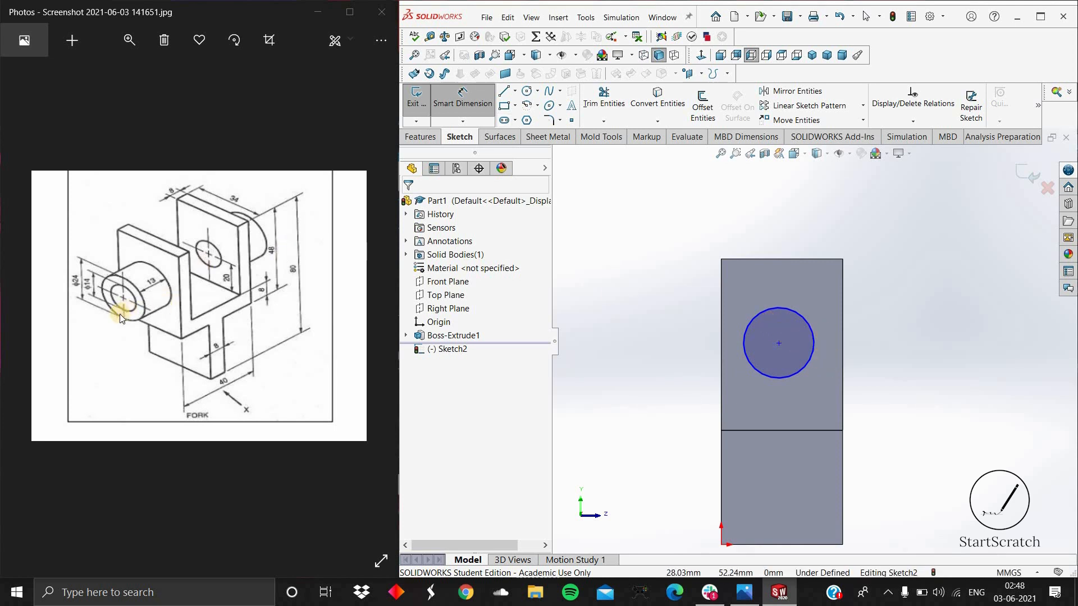
{"action": "left_click", "coordinate": [811, 326]}
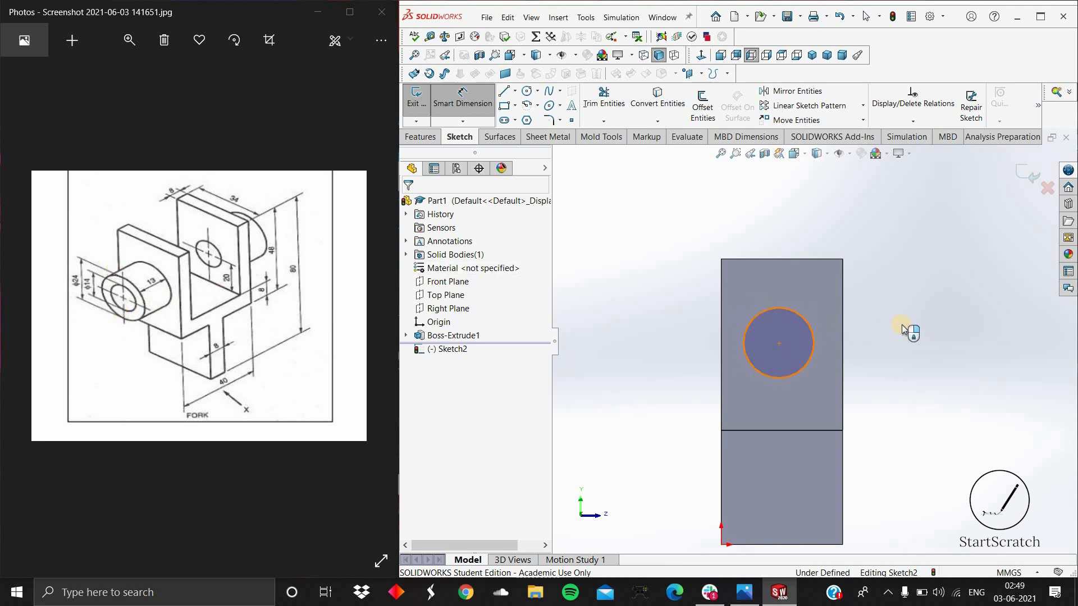
{"action": "left_click", "coordinate": [933, 302]}
{"action": "type", "text": "24"}
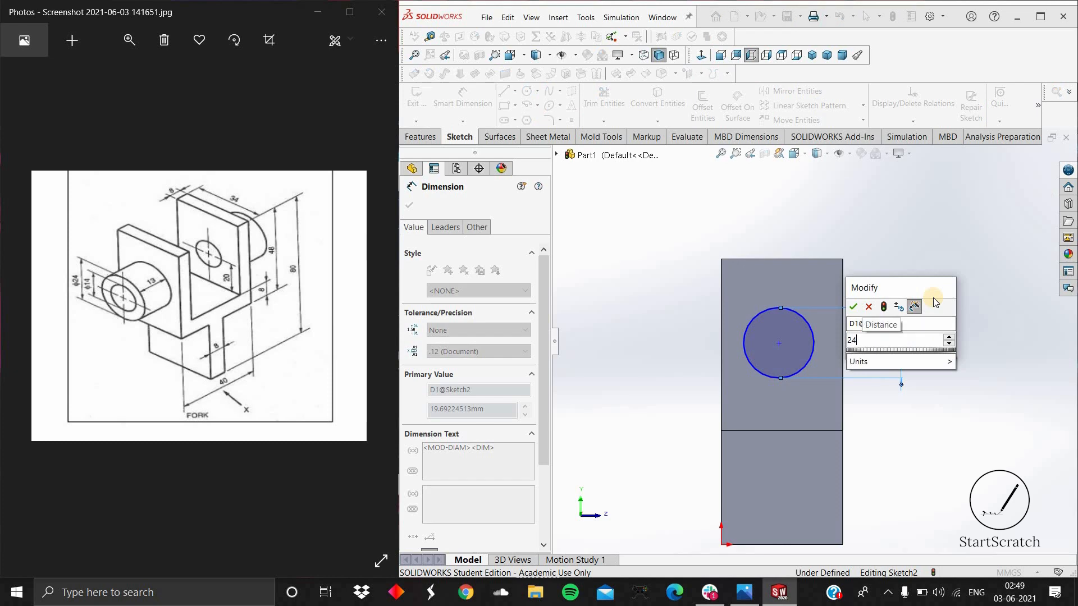
{"action": "key", "text": "Return"}
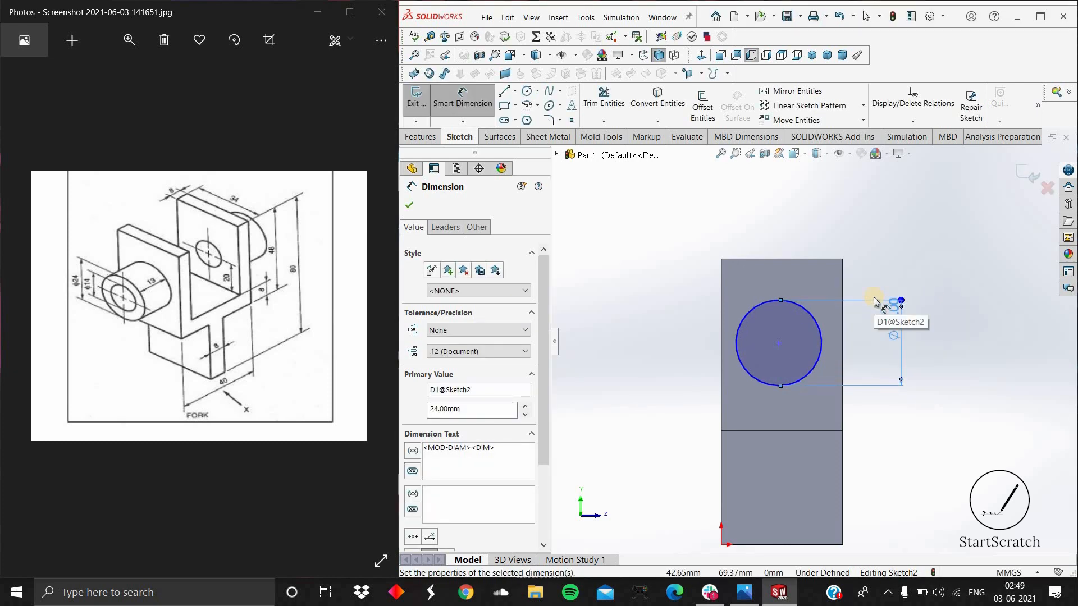
{"action": "key", "text": "Escape"}
{"action": "key", "text": "Escape"}
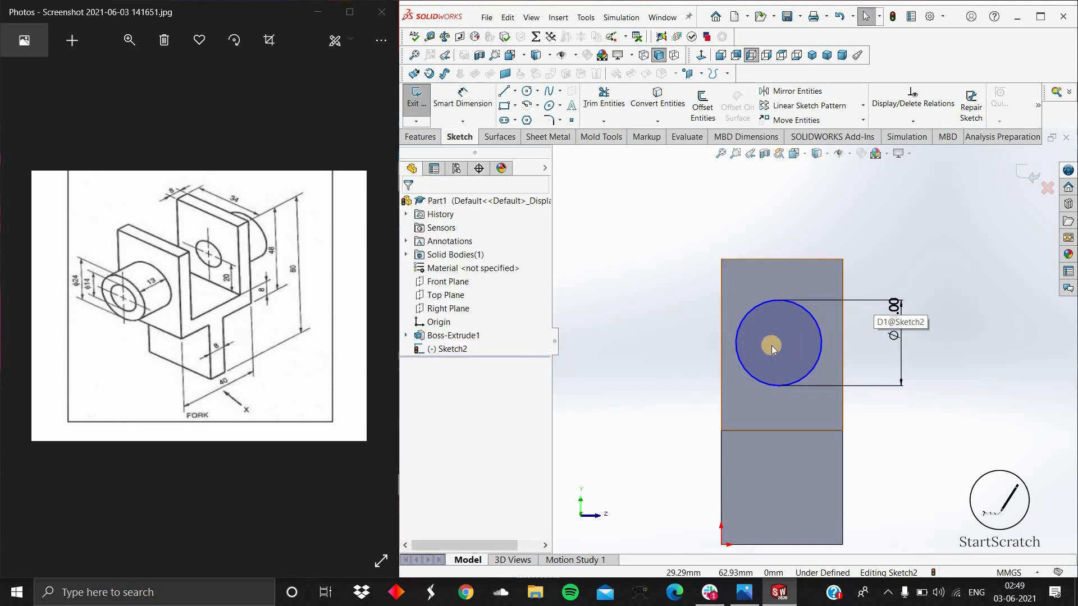
- Add a vertical relation between the circle's centre and the midpoint of the prong face's top edge
{"action": "left_click", "coordinate": [779, 344]}
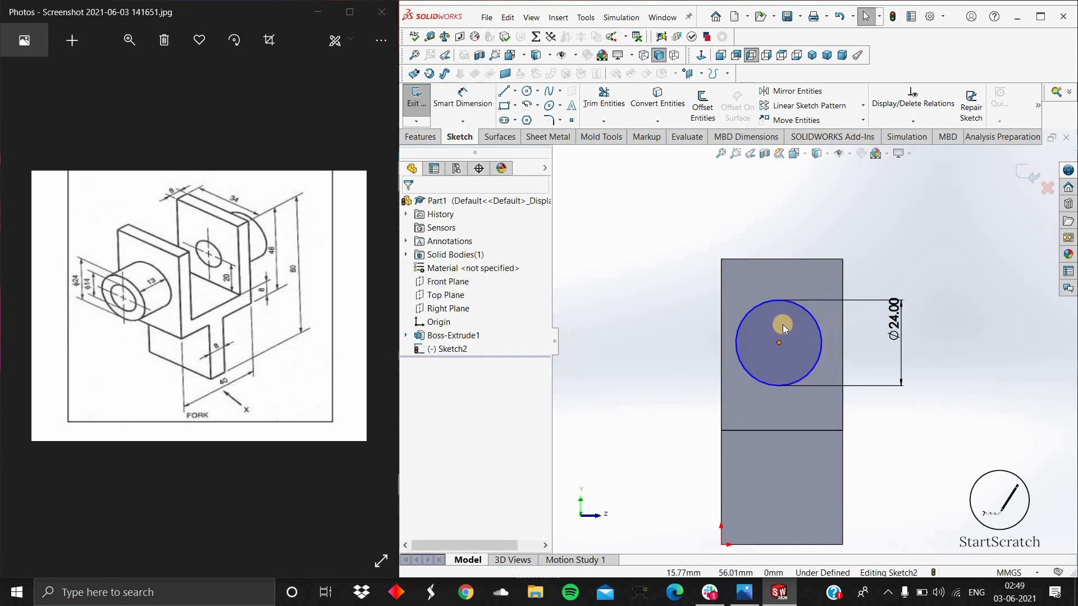
{"action": "left_click", "coordinate": [781, 259], "text": "ctrl"}
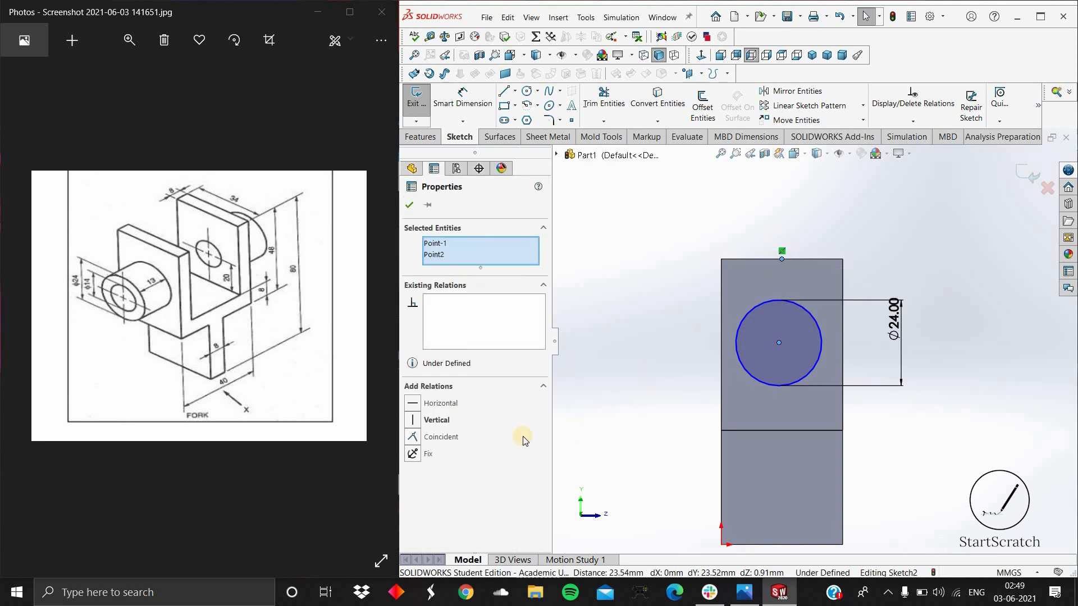
{"action": "left_click", "coordinate": [416, 421]}
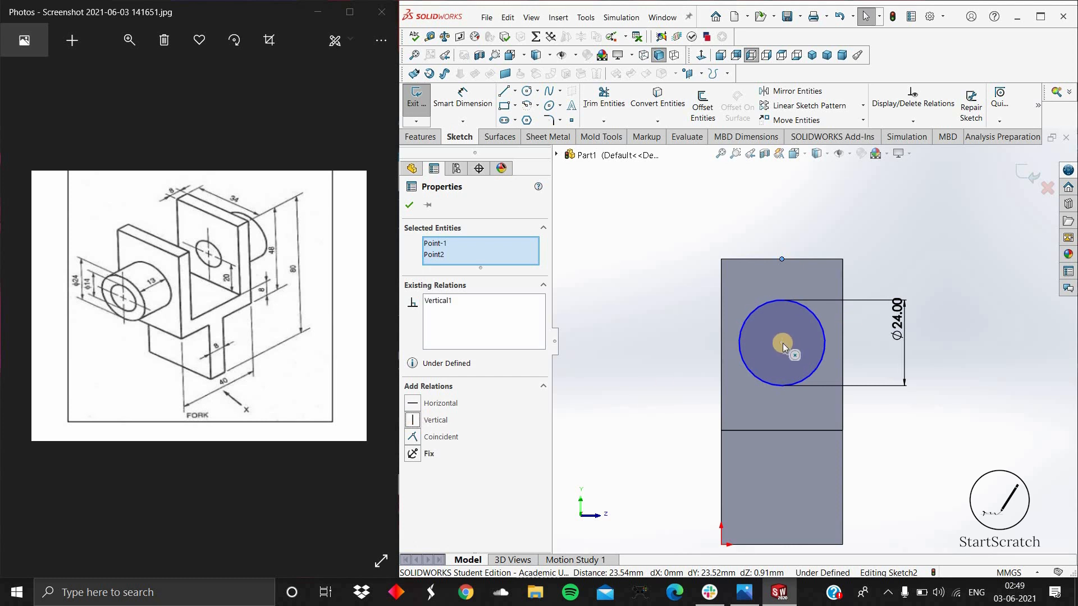
- Add a horizontal relation between the circle's centre and the midpoint of the prong face's left vertical edge
{"action": "left_click", "coordinate": [409, 205]}
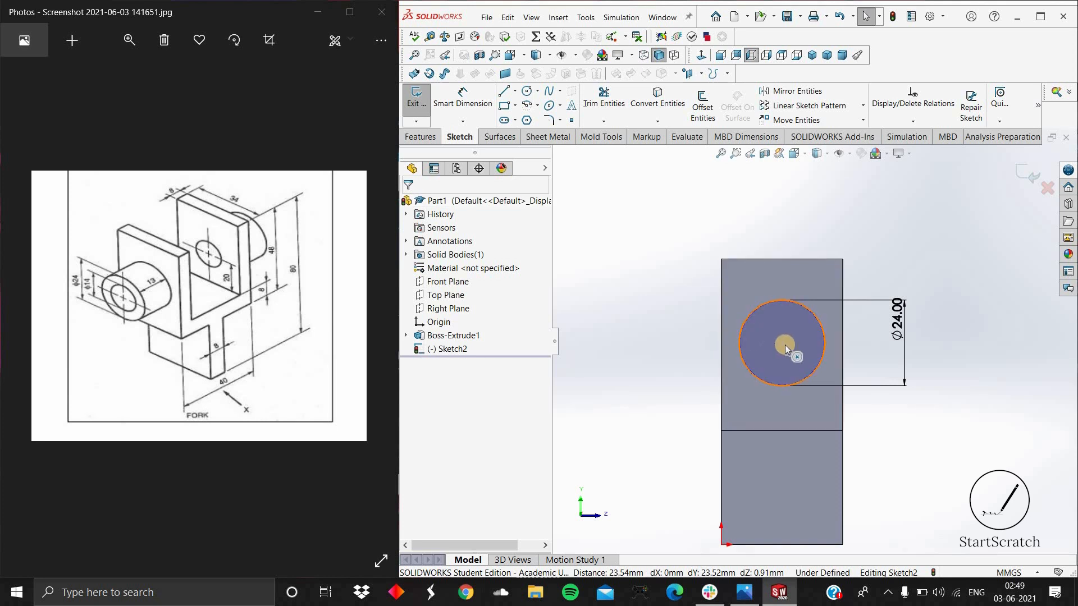
{"action": "left_click", "coordinate": [783, 343]}
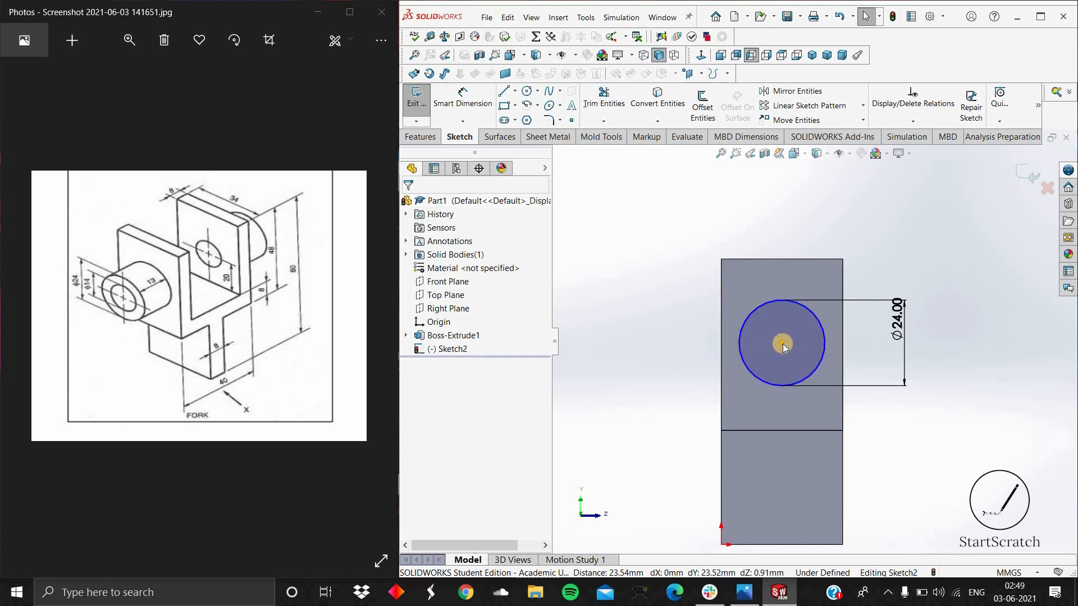
{"action": "left_click", "coordinate": [722, 345], "text": "ctrl"}
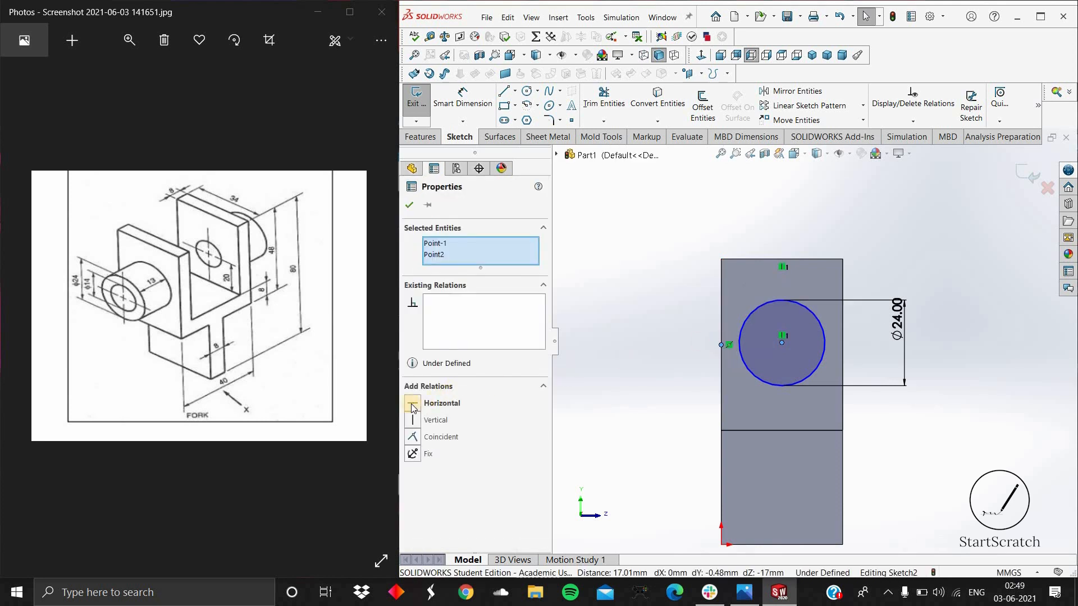
{"action": "left_click", "coordinate": [412, 404]}
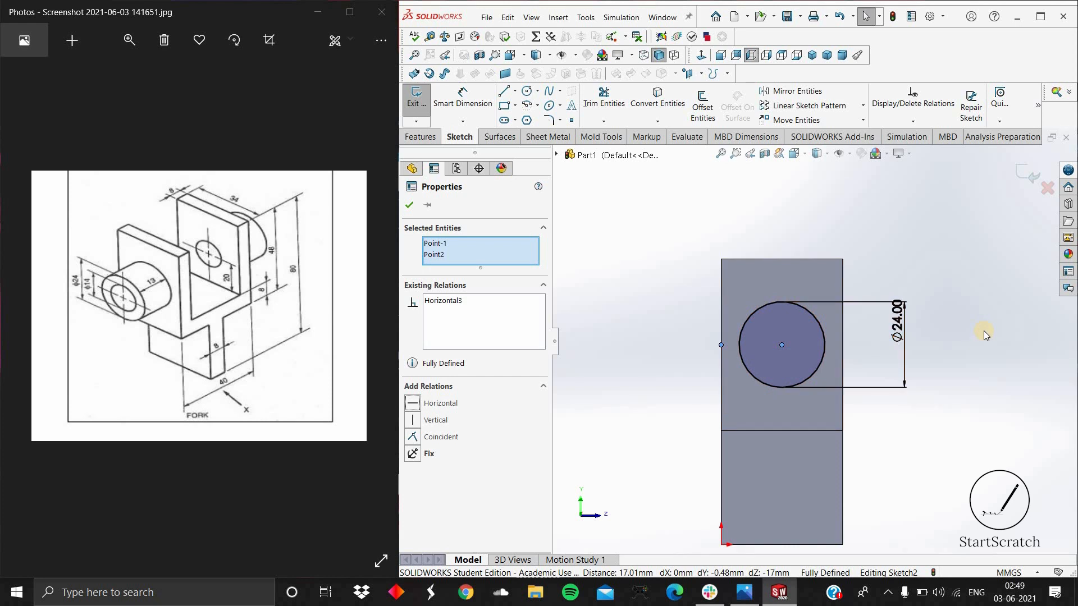
{"action": "left_click", "coordinate": [412, 205]}
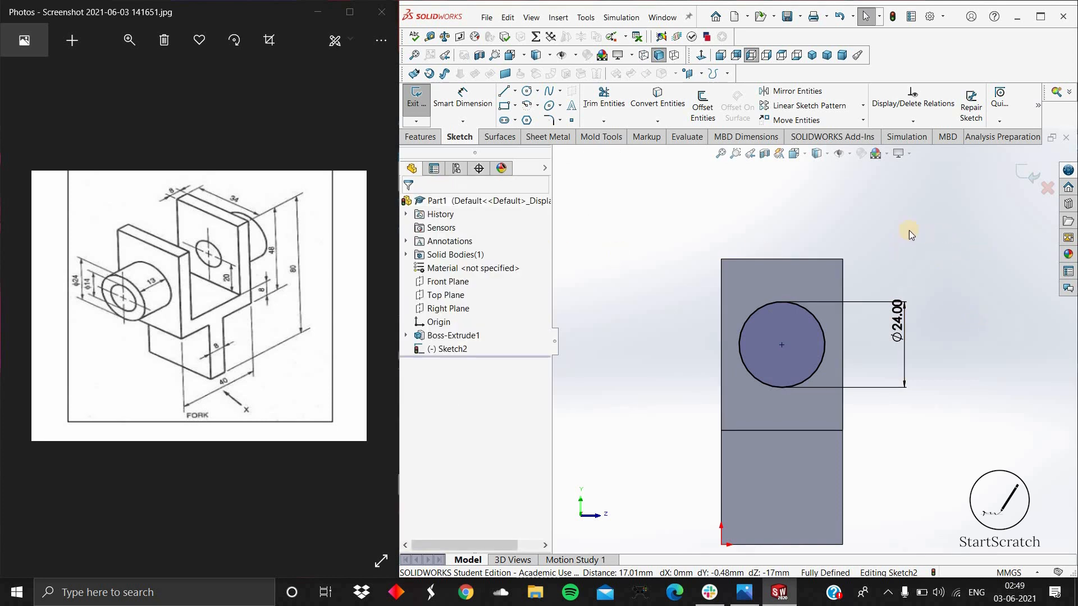
- Extrude the 24 mm circle outward from the left prong as a merged boss with a blind depth of 13 mm
{"action": "mouse_move", "coordinate": [867, 232]}
{"action": "middle_mouse_down"}
{"action": "mouse_move", "coordinate": [874, 224]}
{"action": "mouse_move", "coordinate": [859, 222]}
{"action": "middle_mouse_up"}
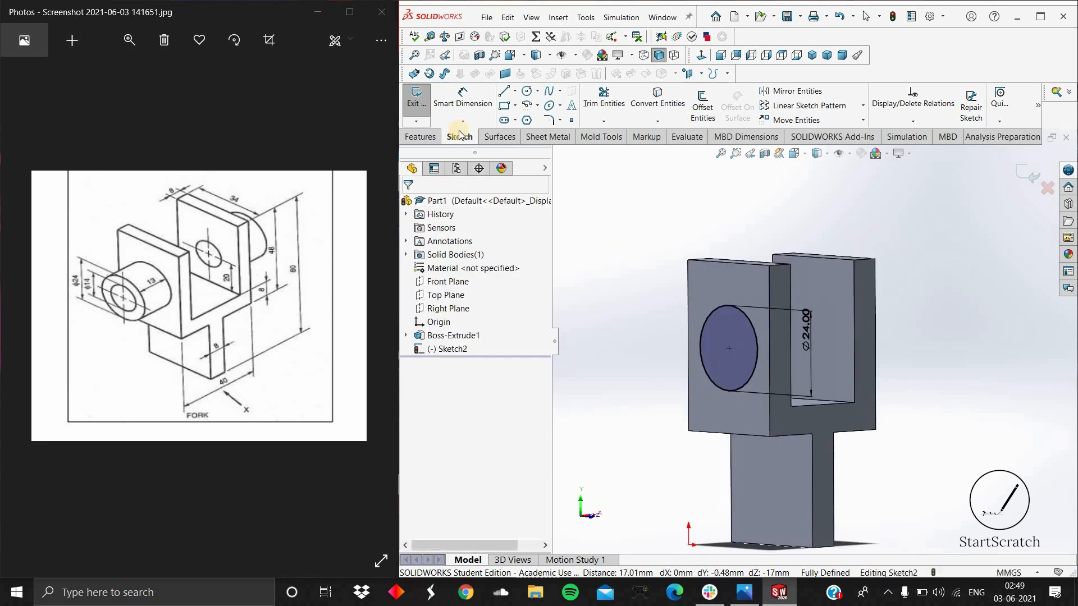
{"action": "left_click", "coordinate": [426, 137]}
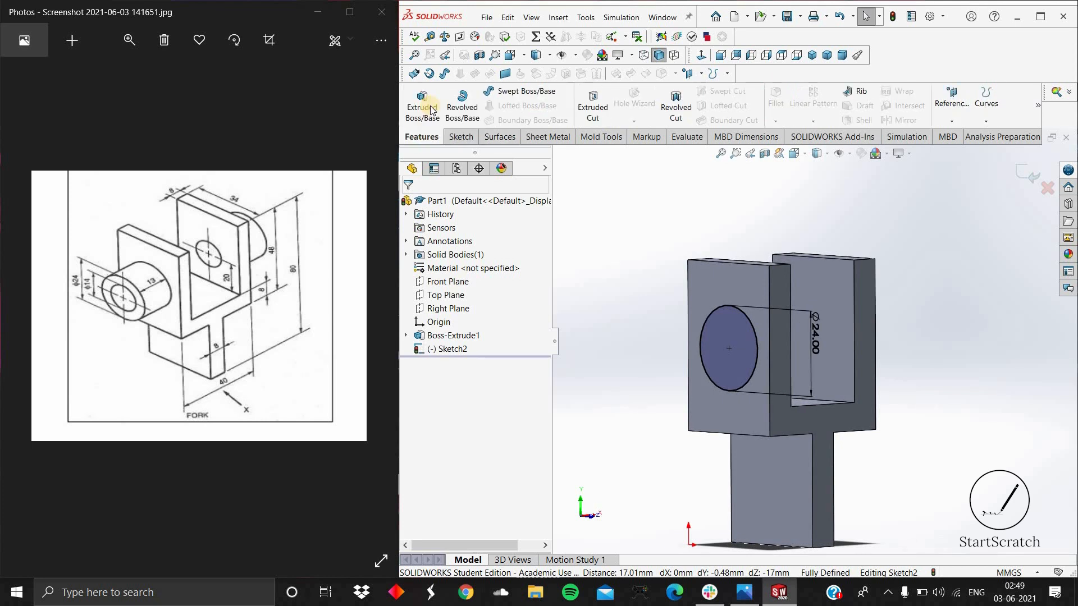
{"action": "left_click", "coordinate": [430, 105]}
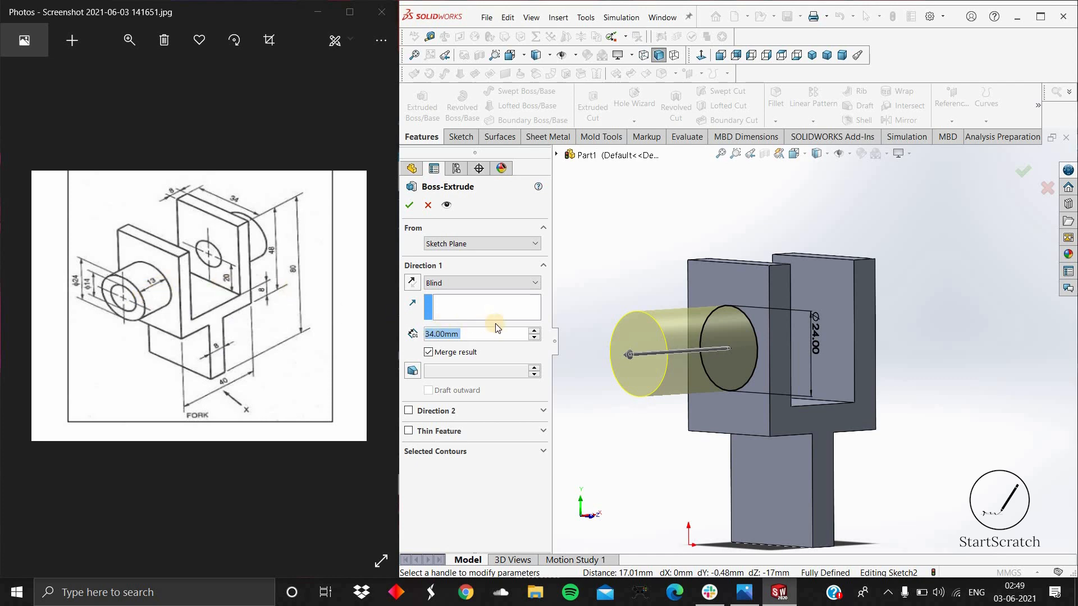
{"action": "type", "text": "13"}
{"action": "key", "text": "Return"}
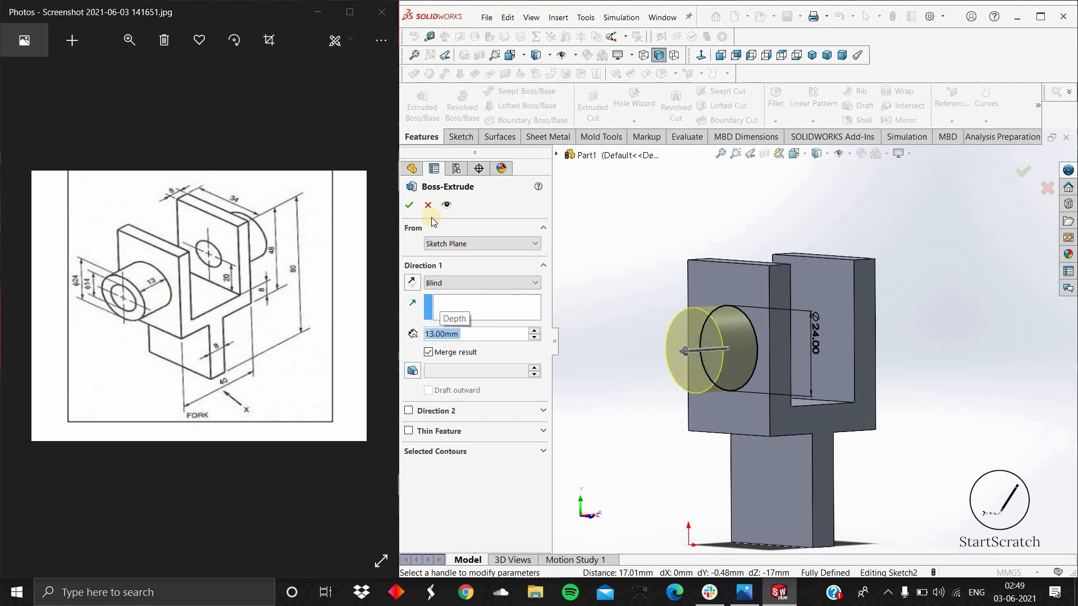
{"action": "left_click", "coordinate": [411, 206]}
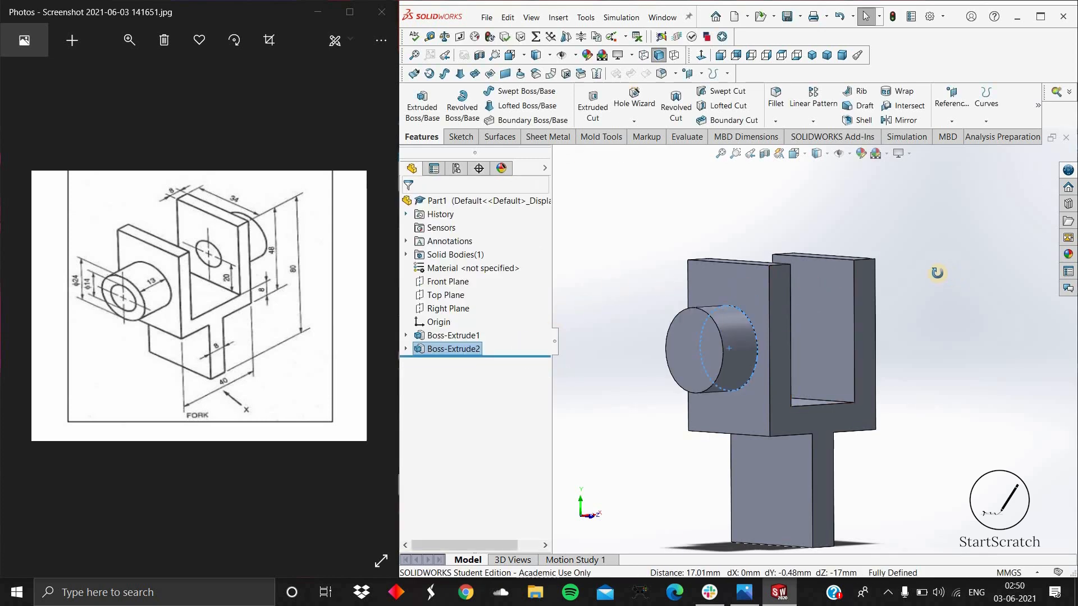
{"action": "middle_click_drag", "start_coordinate": [917, 277], "coordinate": [838, 338]}
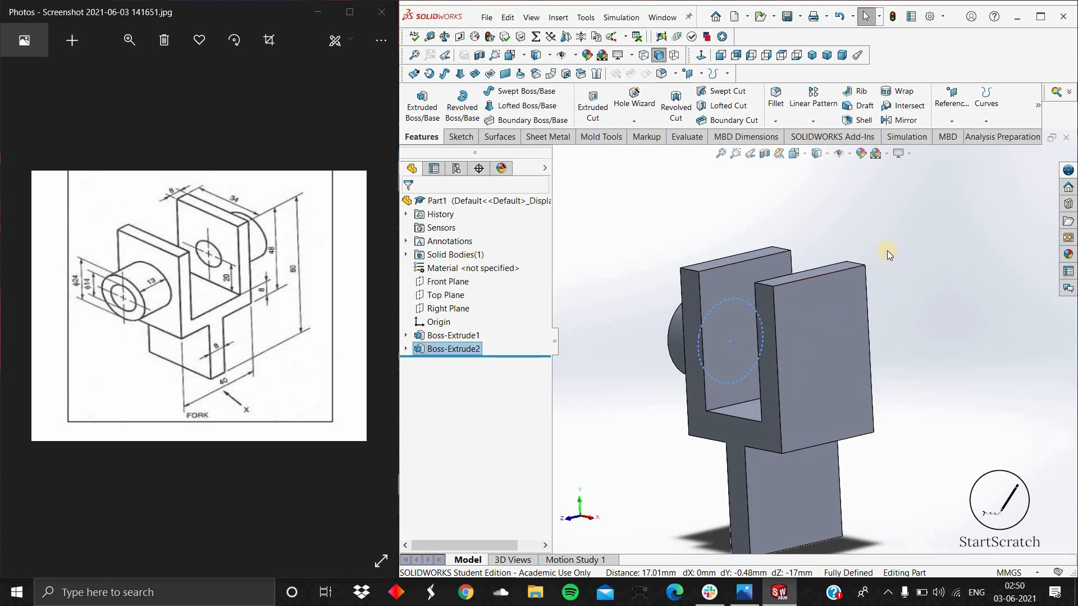
{"action": "middle_click_drag", "start_coordinate": [874, 235], "coordinate": [946, 212]}
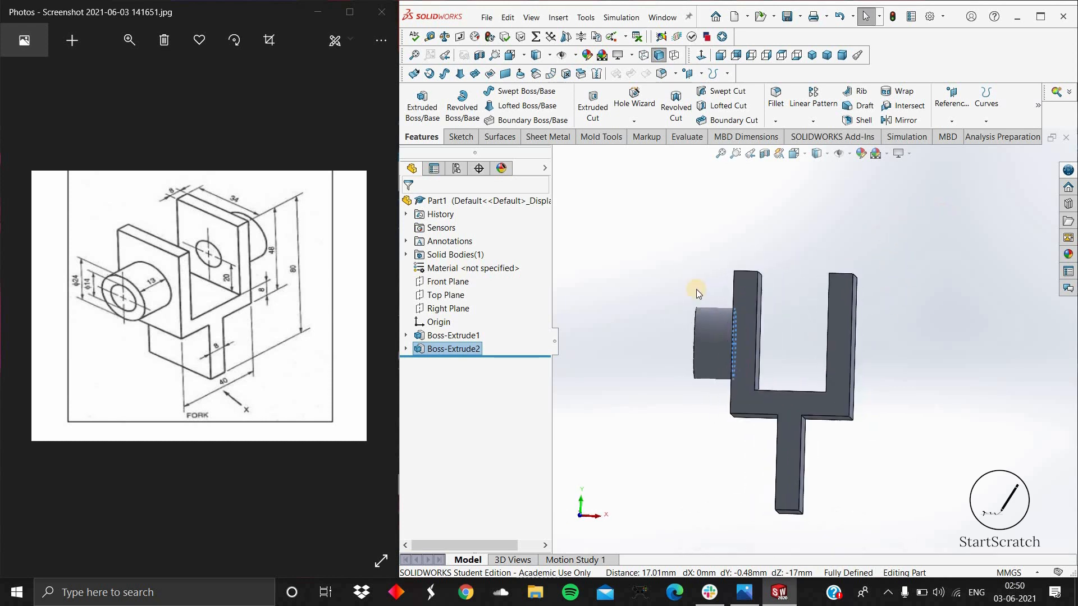
{"action": "left_click", "coordinate": [440, 350]}
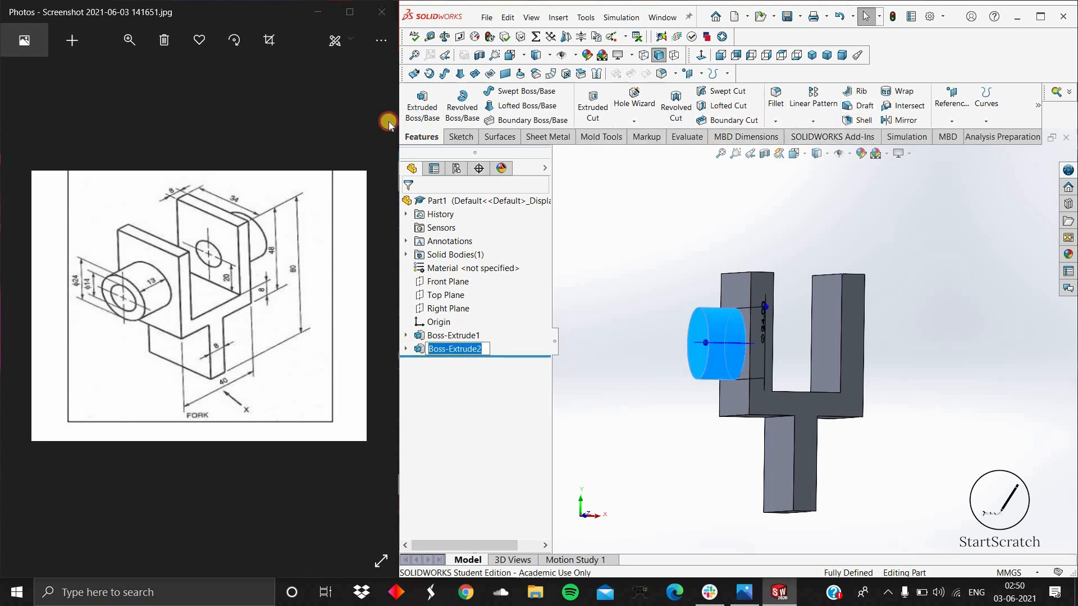
{"action": "key", "text": "Escape"}
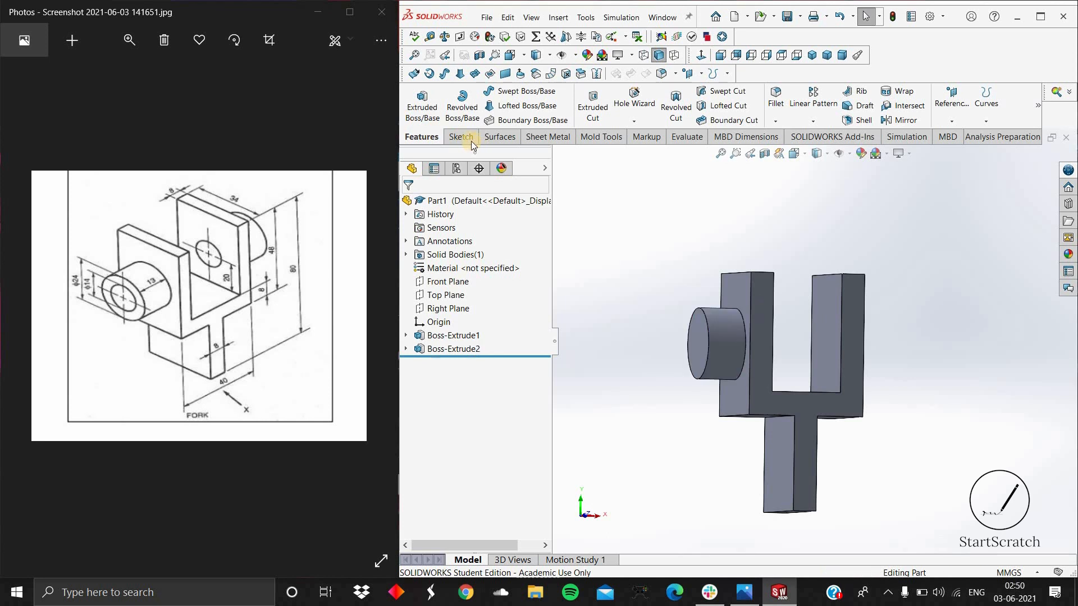
- Create a reference plane offset 20 mm from the left prong's outer face, with the offset flipped inward between the prongs
{"action": "left_click", "coordinate": [955, 122]}
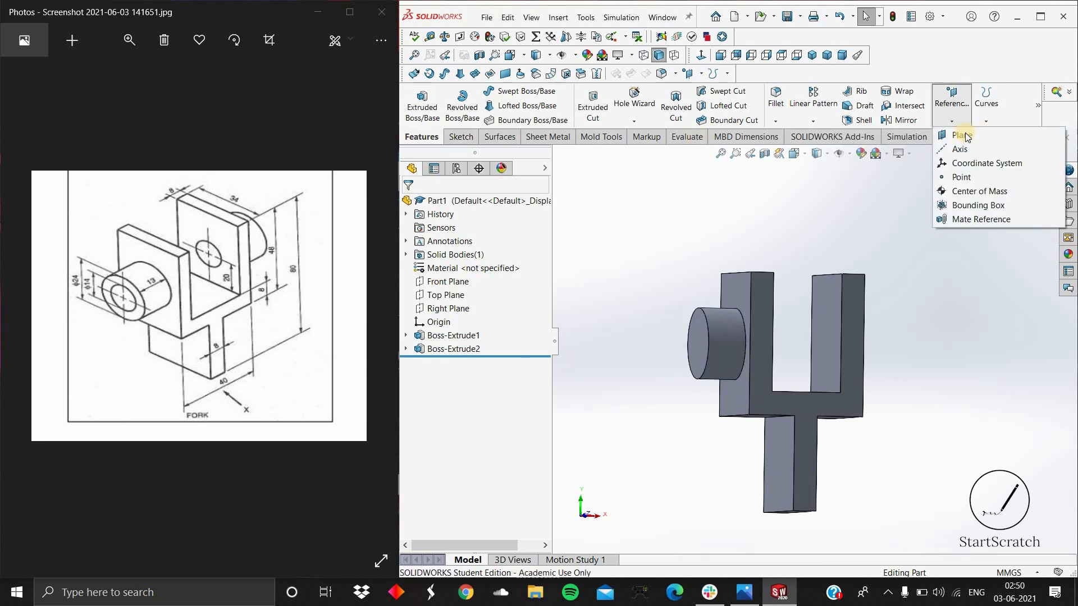
{"action": "left_click", "coordinate": [963, 136]}
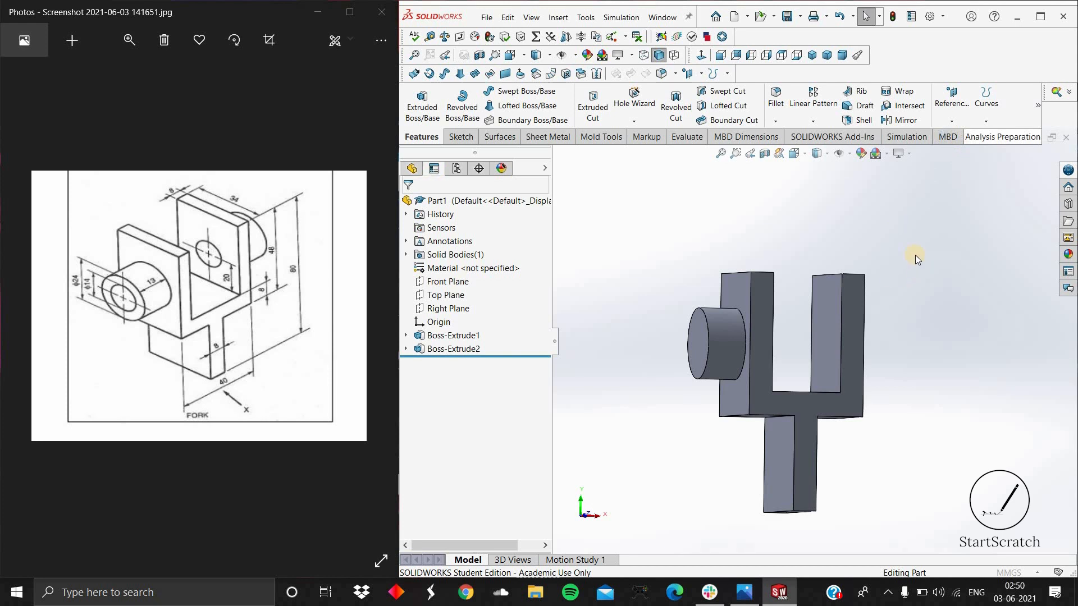
{"action": "middle_click_drag", "start_coordinate": [934, 277], "coordinate": [766, 301]}
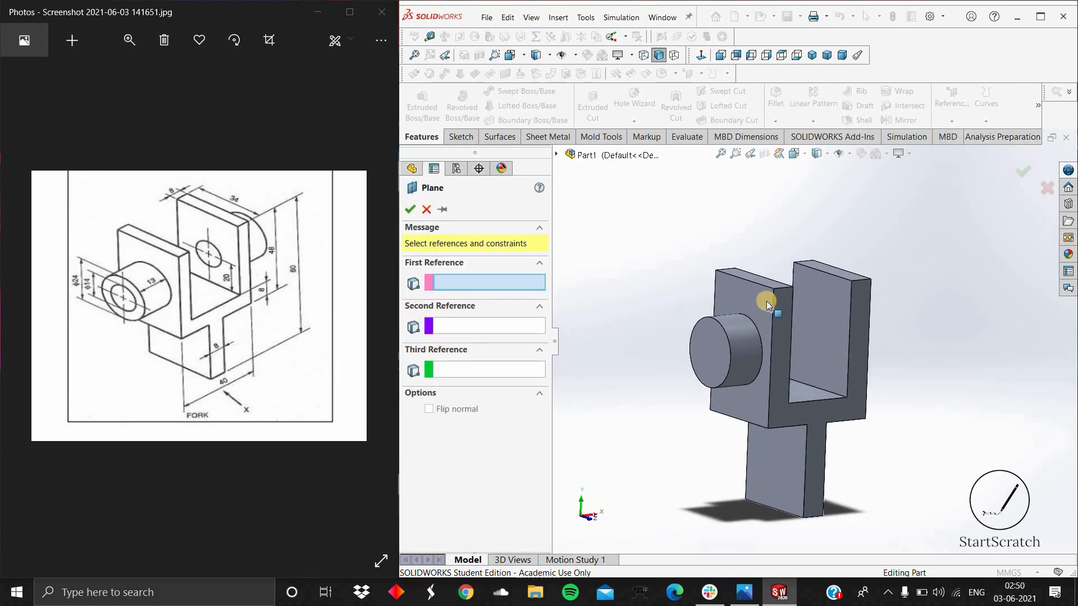
{"action": "left_click", "coordinate": [766, 301]}
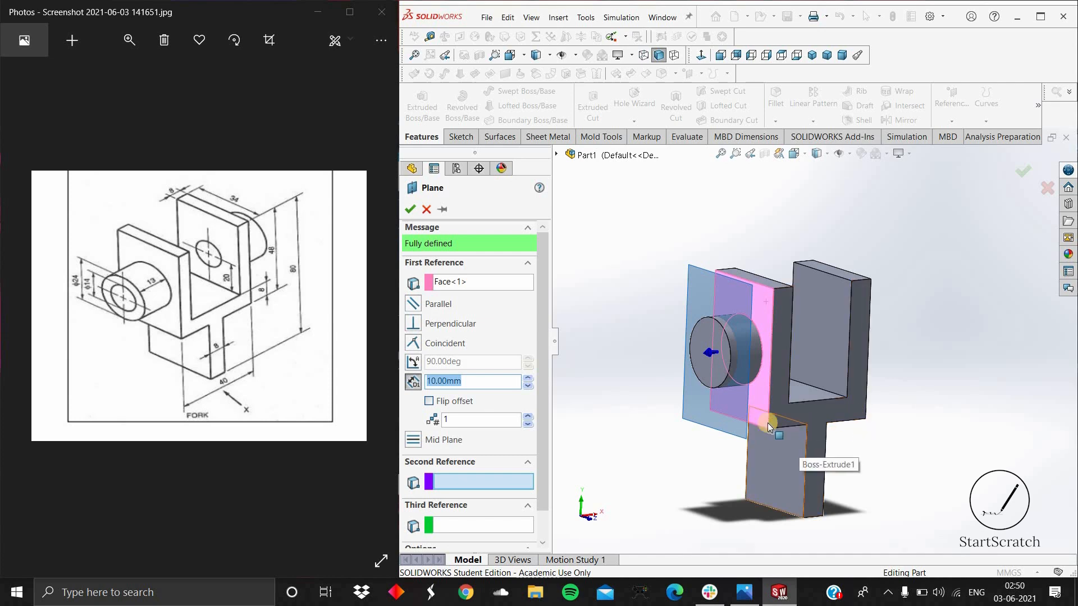
{"action": "left_click", "coordinate": [430, 402]}
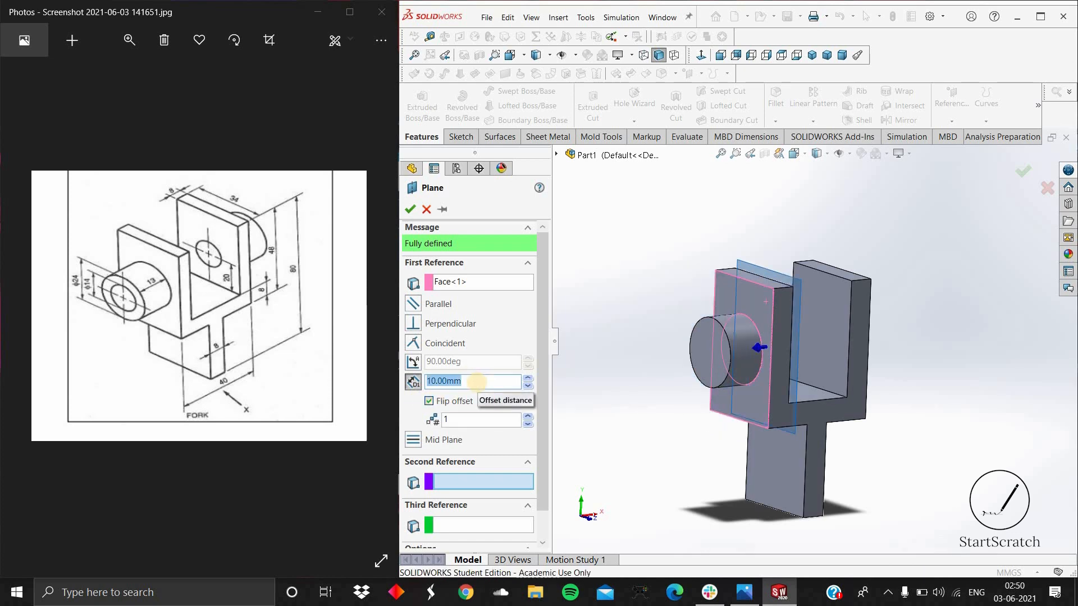
{"action": "key", "text": "Return"}
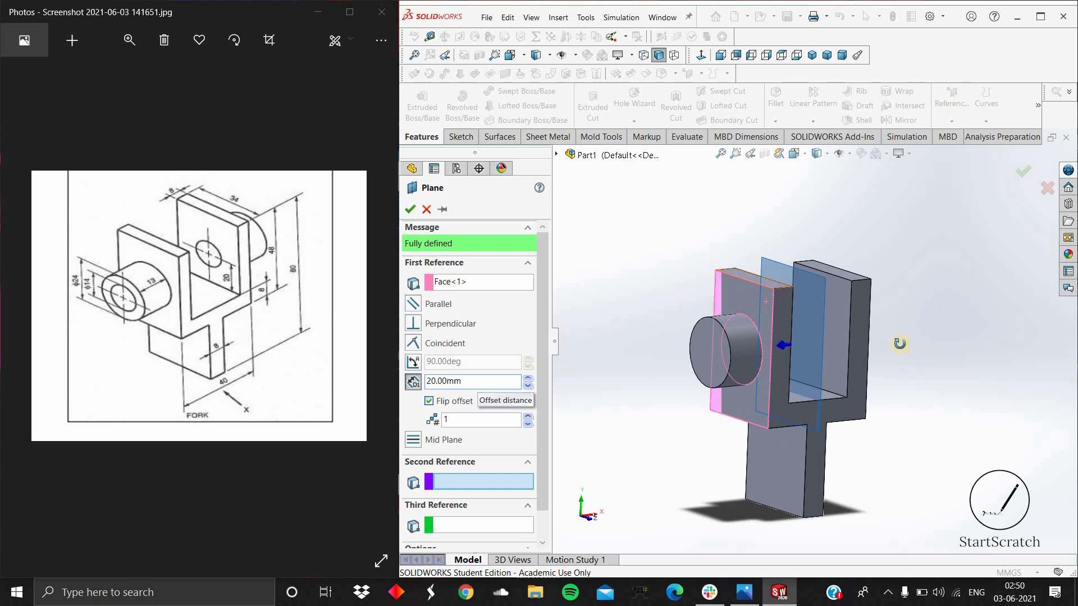
{"action": "middle_click_drag", "start_coordinate": [875, 337], "coordinate": [780, 449]}
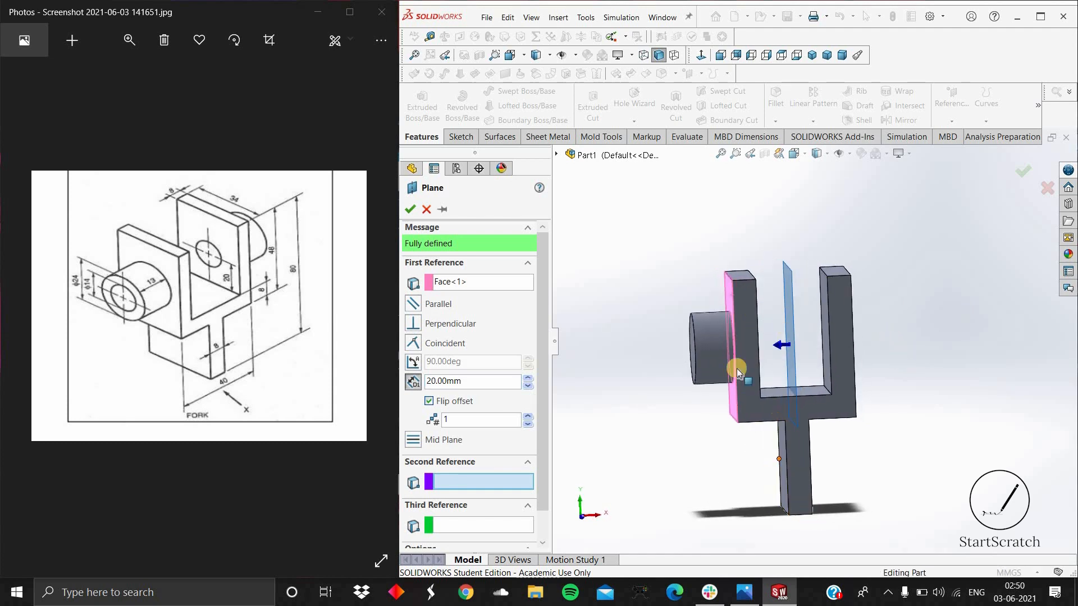
{"action": "middle_click_drag", "start_coordinate": [900, 324], "coordinate": [950, 318]}
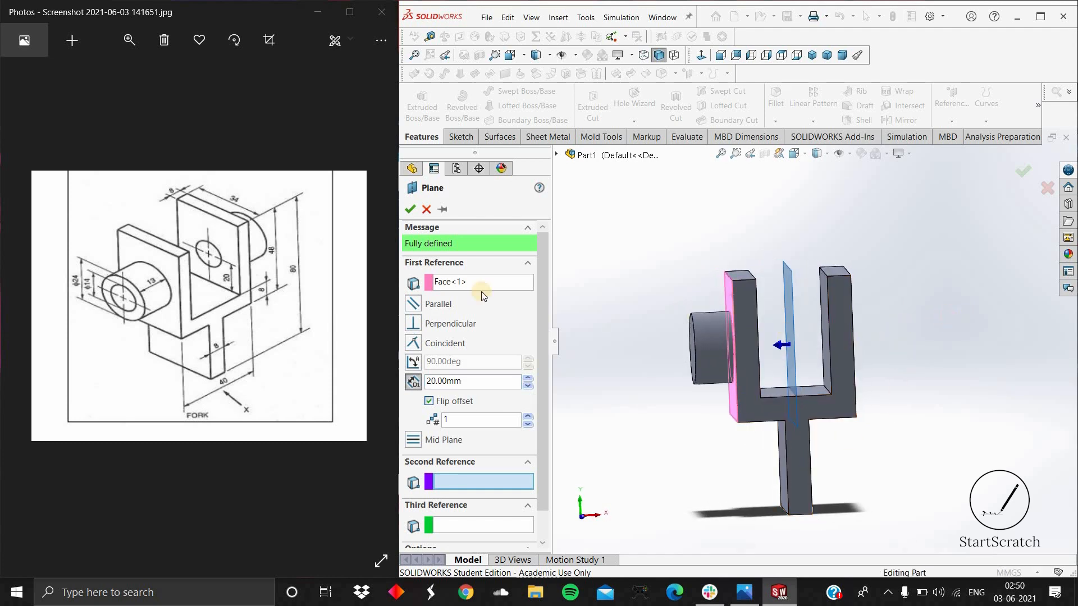
{"action": "left_click", "coordinate": [411, 211]}
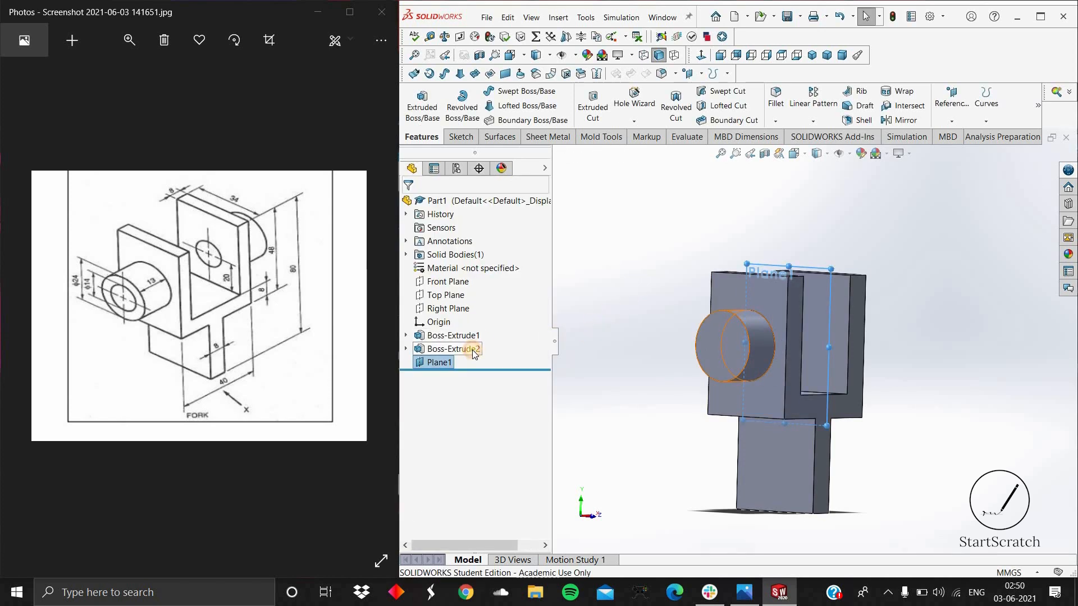
- Mirror the cylindrical boss about the reference plane between the prongs onto the right prong
{"action": "left_click", "coordinate": [474, 350]}
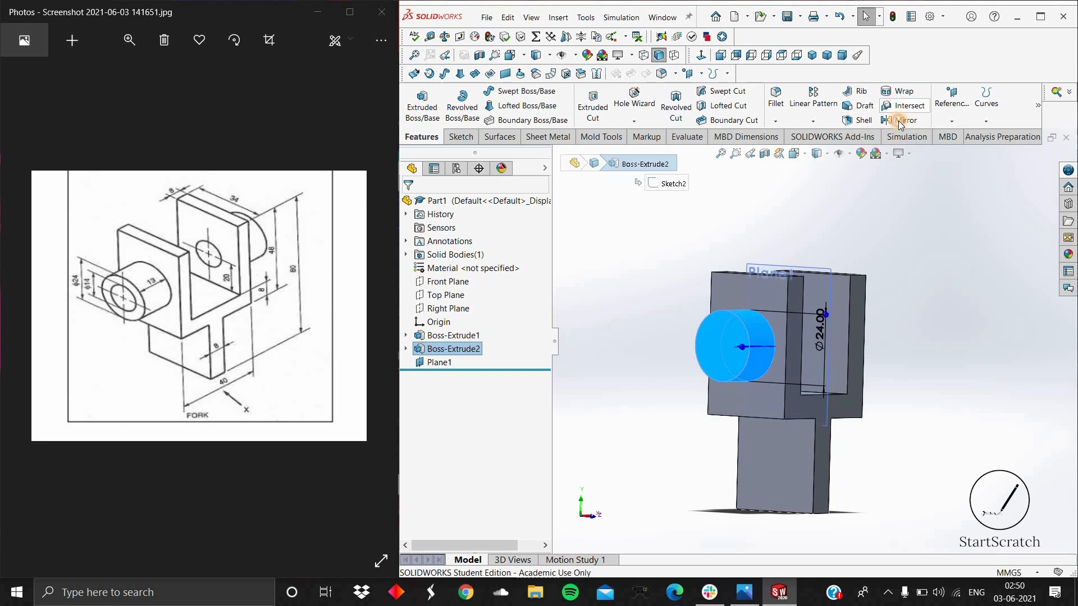
{"action": "left_click", "coordinate": [899, 120]}
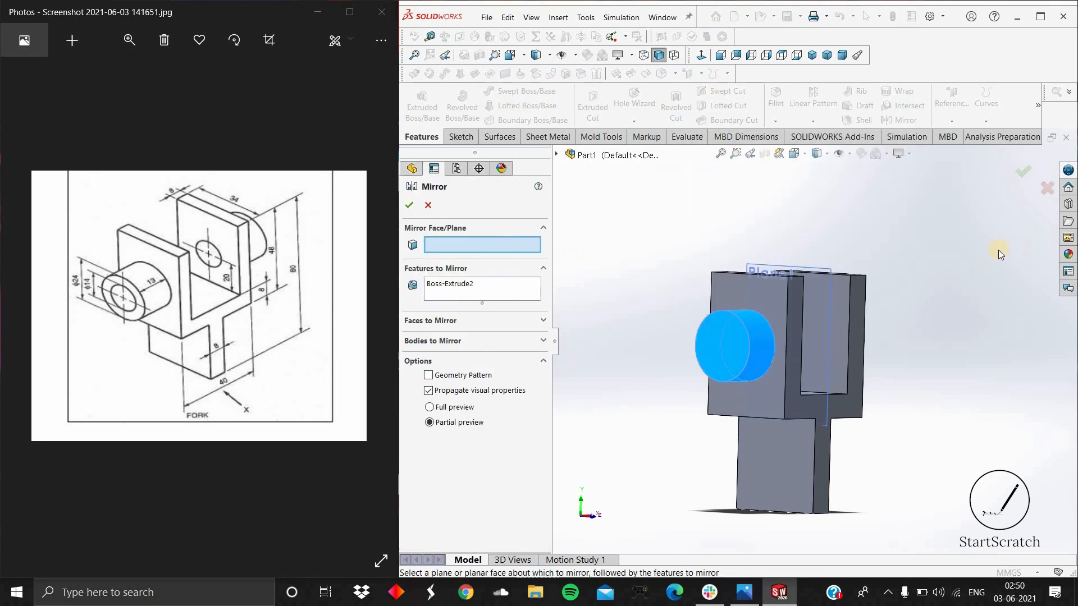
{"action": "middle_click_drag", "start_coordinate": [884, 284], "coordinate": [787, 302]}
{"action": "left_click", "coordinate": [787, 301]}
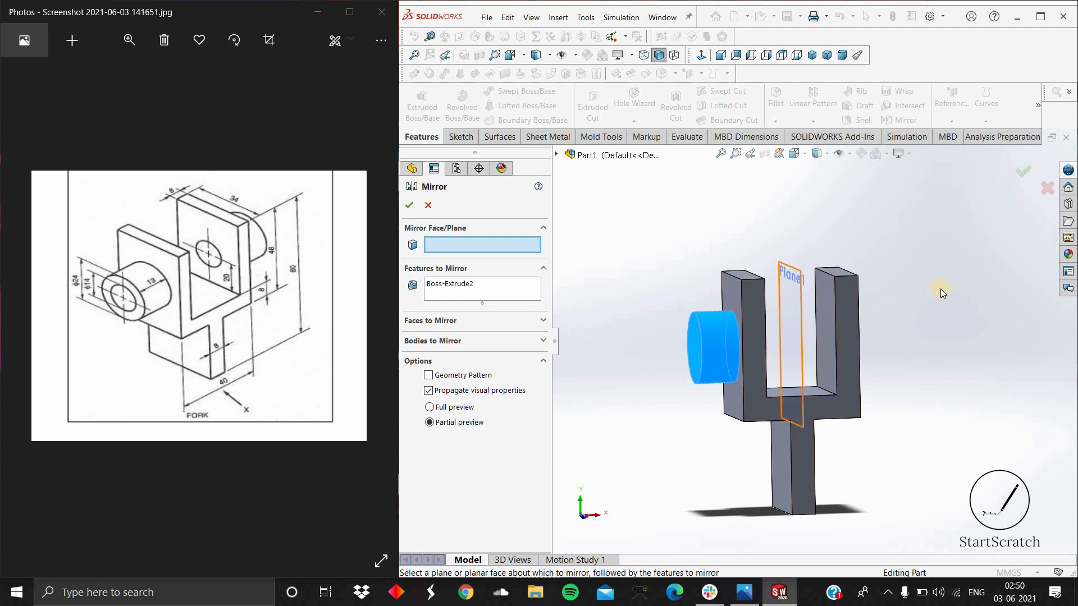
{"action": "middle_click_drag", "start_coordinate": [904, 284], "coordinate": [751, 356]}
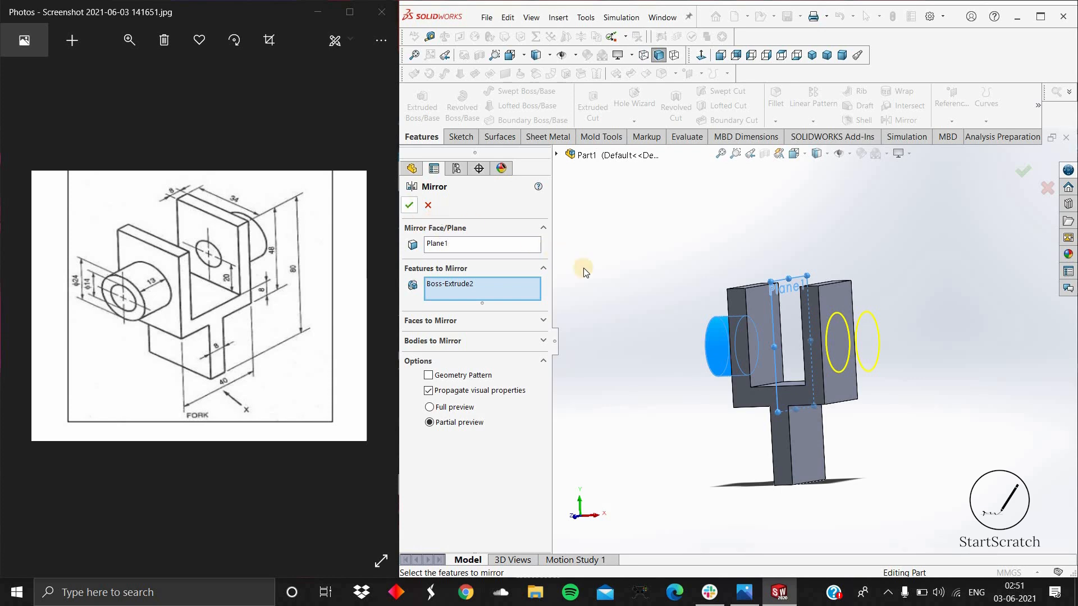
{"action": "key", "text": "Return"}
- Hide the reference plane between the two prongs
{"action": "middle_click_drag", "start_coordinate": [770, 247], "coordinate": [815, 281]}
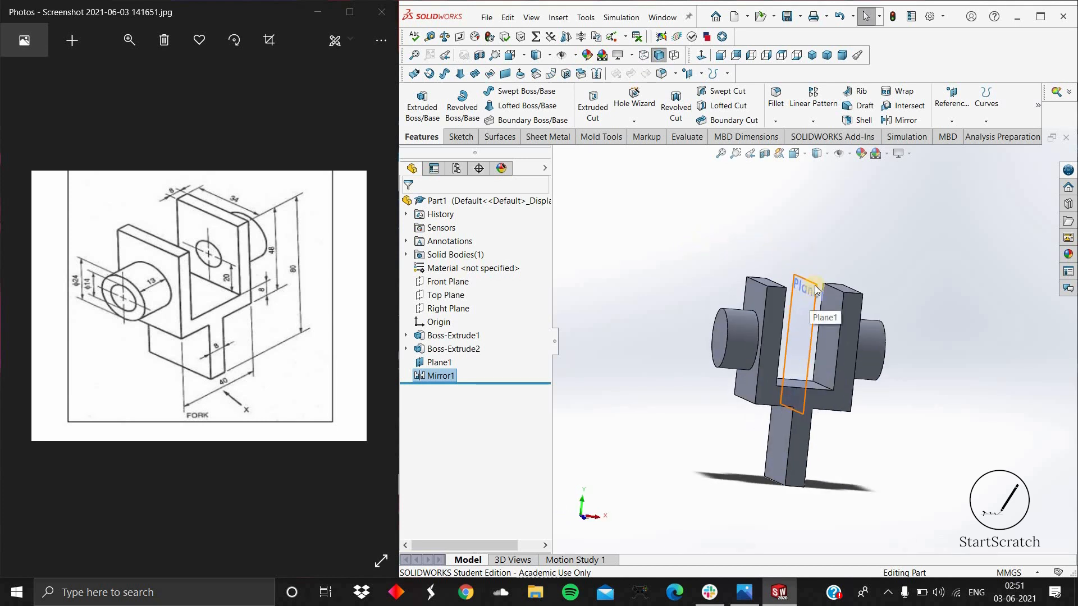
{"action": "right_click", "coordinate": [816, 290]}
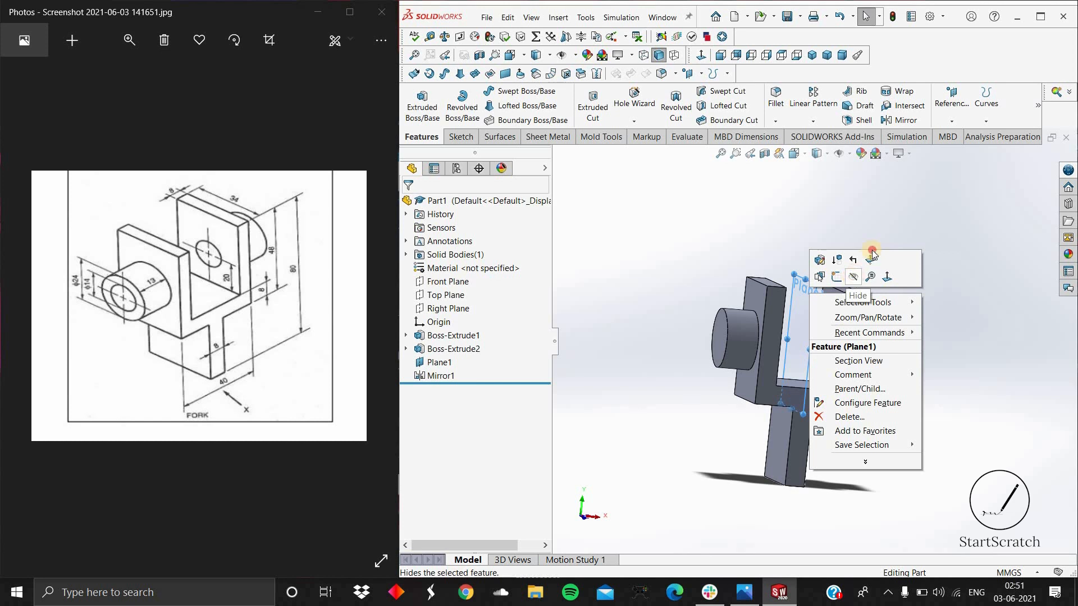
{"action": "left_click", "coordinate": [853, 276]}
- Start a sketch on the end face of the left prong's boss and orient the view normal to it
{"action": "mouse_move", "coordinate": [790, 220]}
{"action": "middle_mouse_down"}
{"action": "mouse_move", "coordinate": [825, 230]}
{"action": "mouse_move", "coordinate": [806, 227]}
{"action": "middle_mouse_up"}
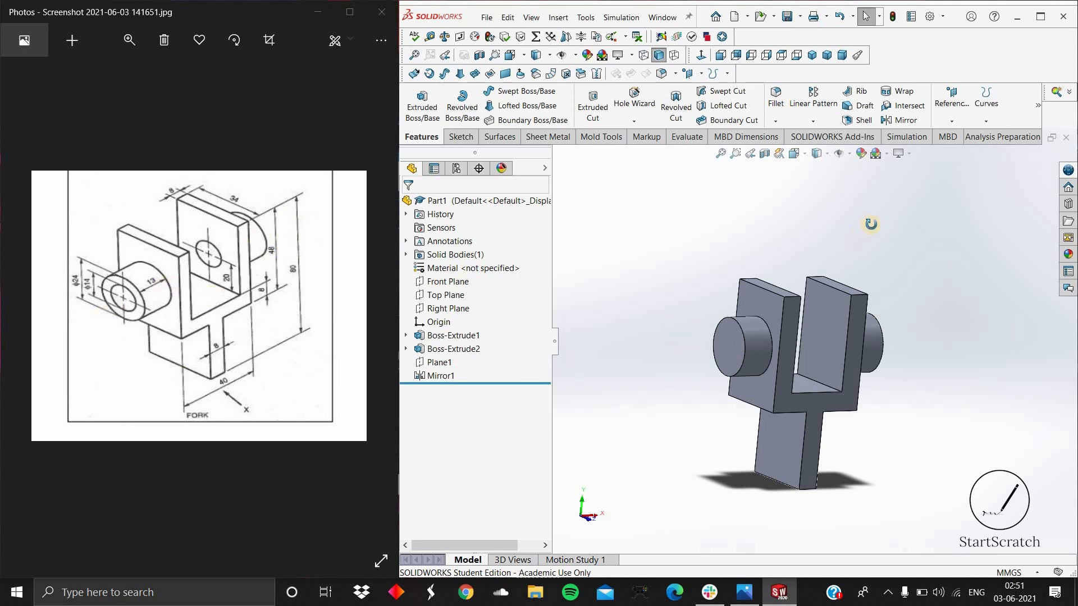
{"action": "middle_click_drag", "start_coordinate": [871, 224], "coordinate": [770, 344]}
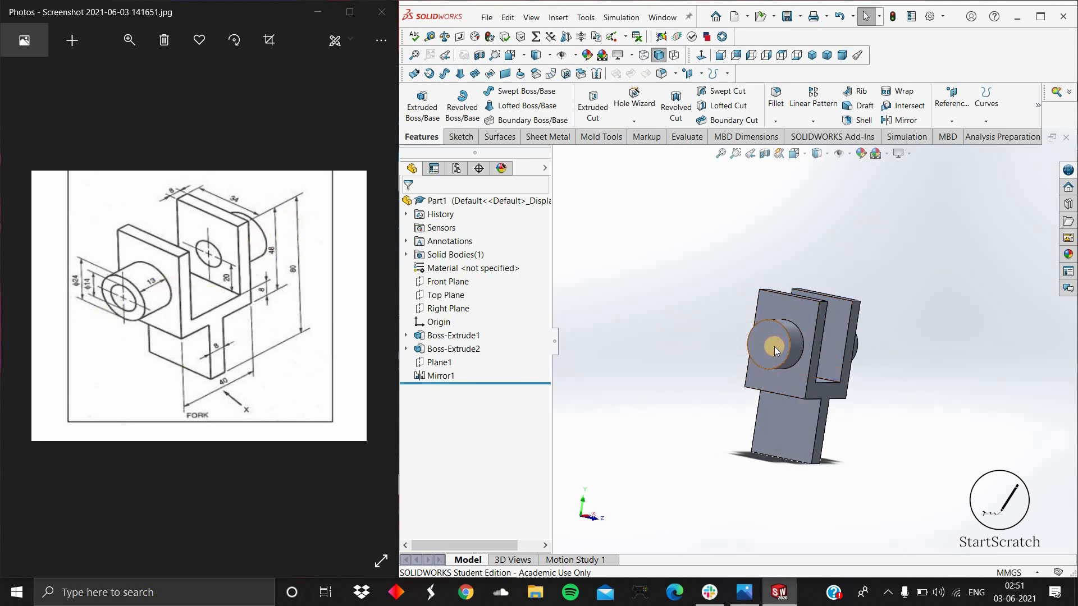
{"action": "left_click", "coordinate": [774, 346]}
{"action": "left_click", "coordinate": [825, 318]}
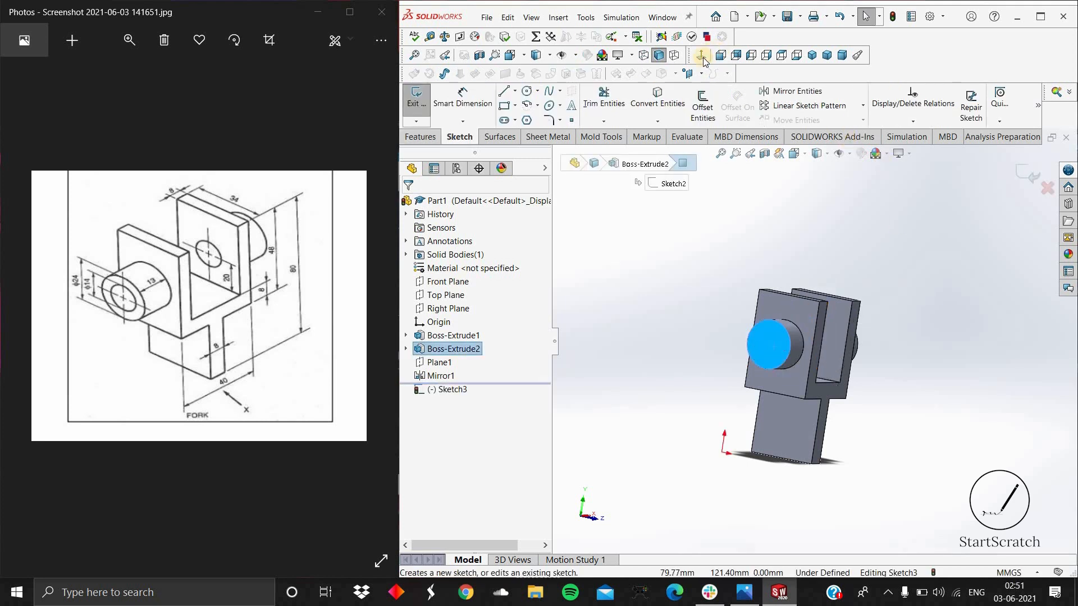
{"action": "left_click", "coordinate": [701, 55]}
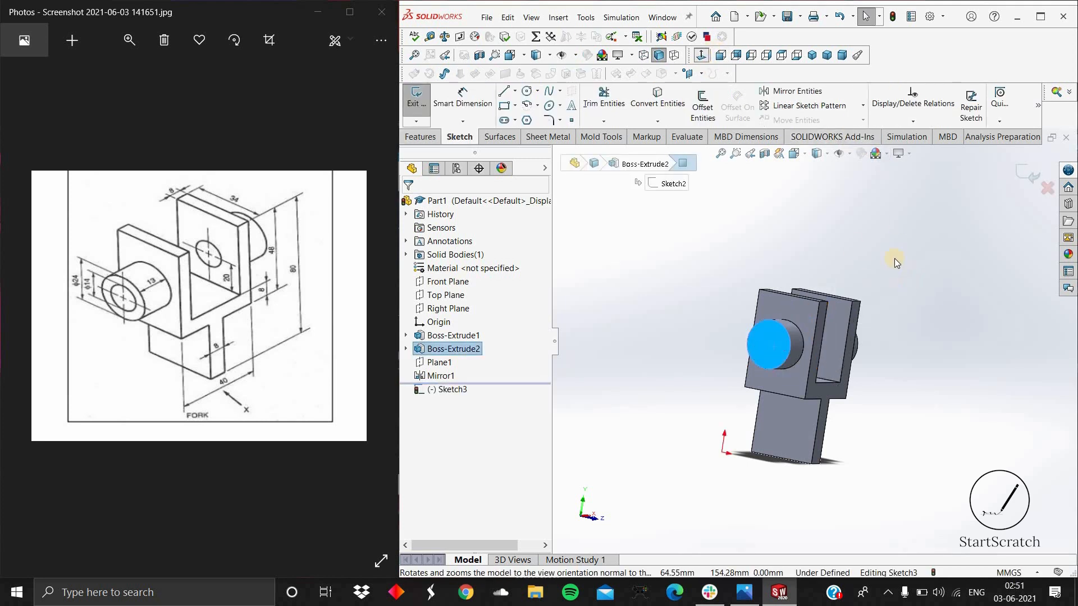
- Sketch a circle of about 5.6 mm radius on the boss's end face, centred on the boss
{"action": "left_click", "coordinate": [527, 90]}
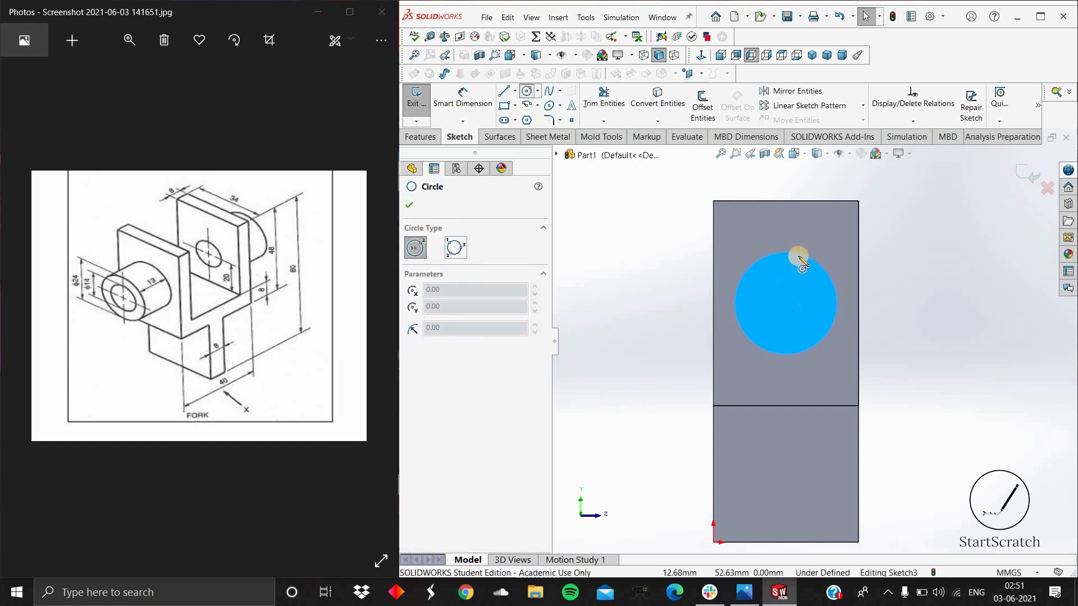
{"action": "left_click", "coordinate": [786, 303]}
{"action": "left_click", "coordinate": [809, 303]}
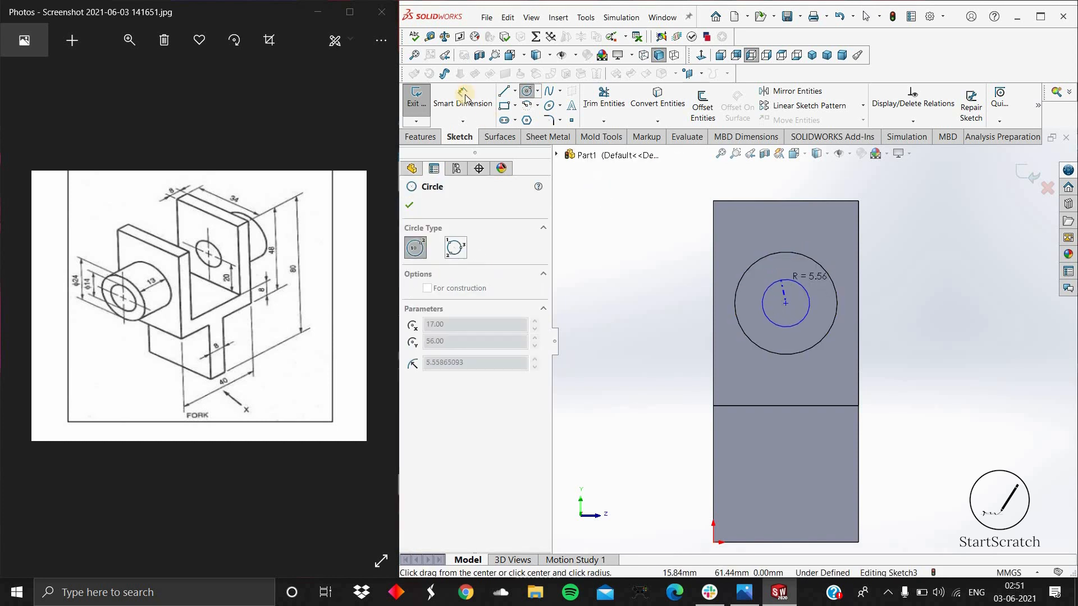
- Dimension the circle on the boss's end face to a diameter of 14 mm
{"action": "left_click", "coordinate": [462, 97]}
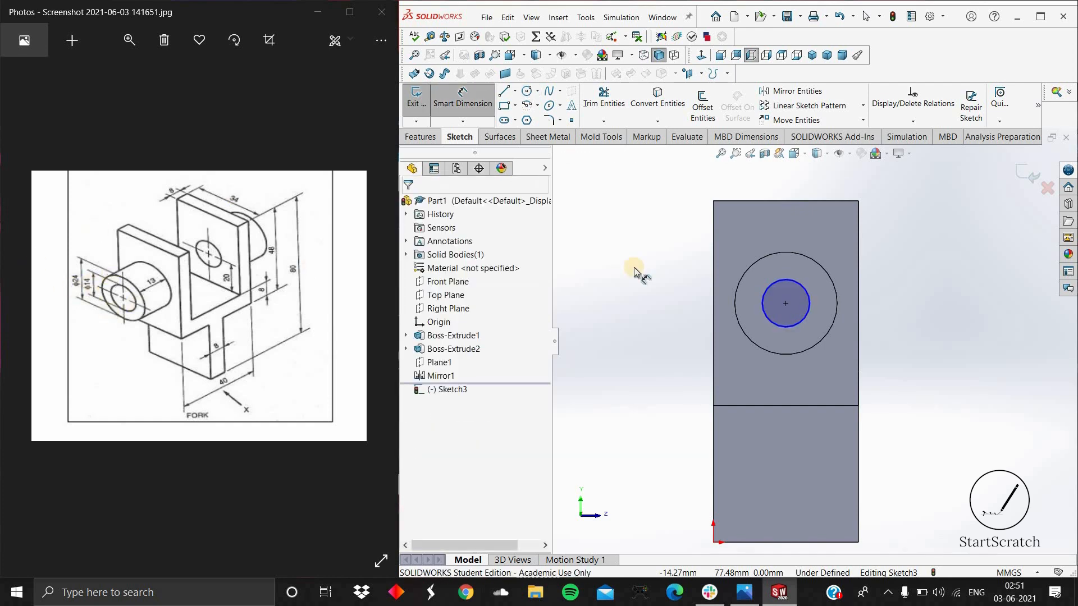
{"action": "left_click", "coordinate": [809, 293]}
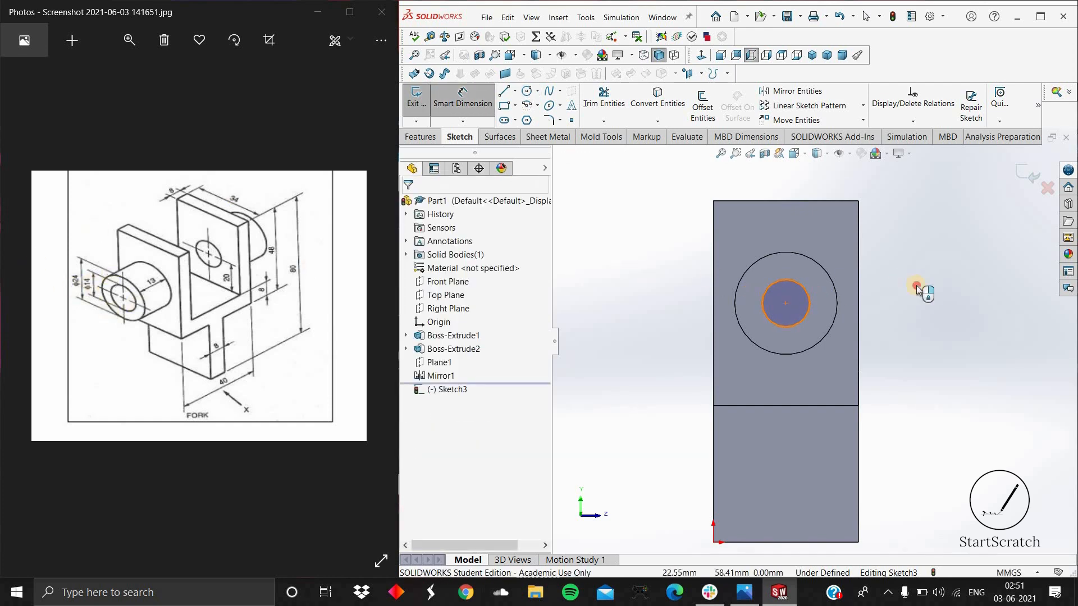
{"action": "left_click", "coordinate": [917, 286]}
{"action": "type", "text": "14"}
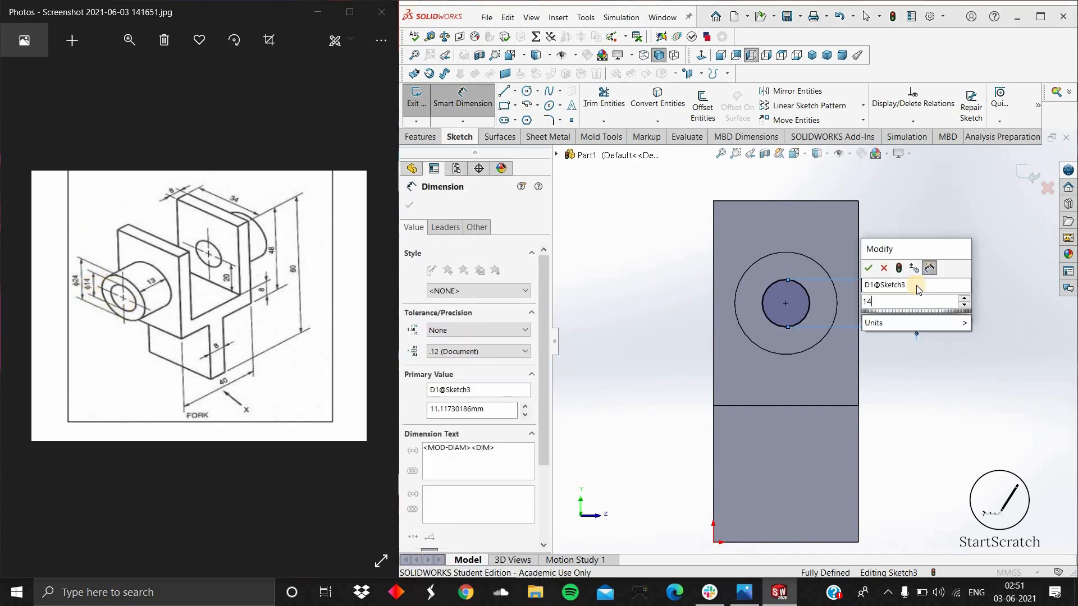
{"action": "key", "text": "Return"}
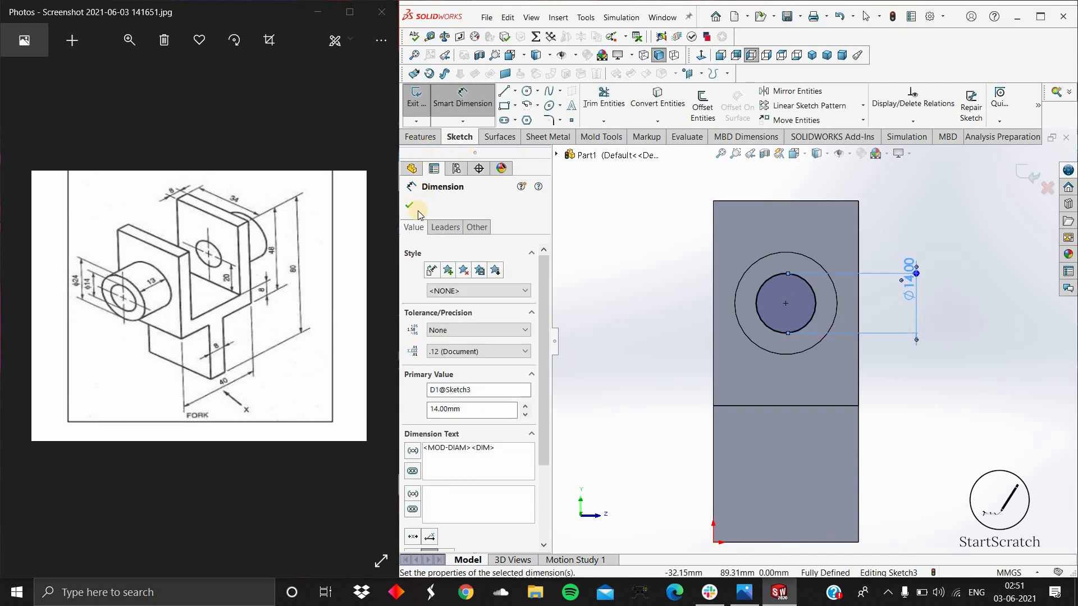
- Cut the 14 mm circle with Extruded Cut using the Through All end condition, through both prongs and bosses
{"action": "left_click", "coordinate": [422, 138]}
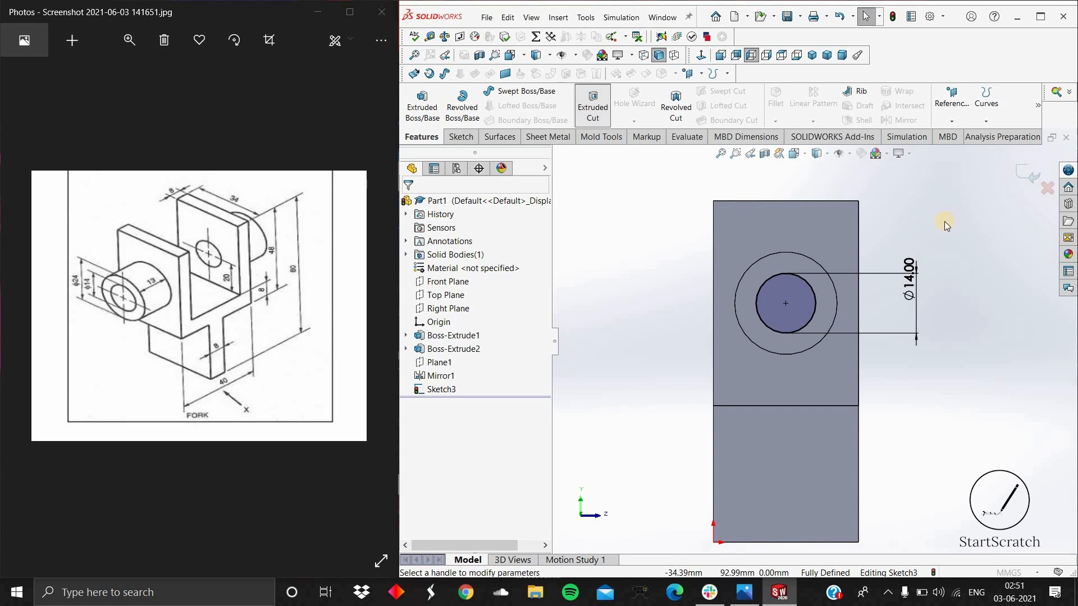
{"action": "middle_click_drag", "start_coordinate": [885, 250], "coordinate": [908, 245]}
{"action": "scroll", "coordinate": [907, 244], "scroll_direction": "up", "scroll_amount": 2}
{"action": "scroll", "coordinate": [850, 201], "scroll_direction": "down", "scroll_amount": 1}
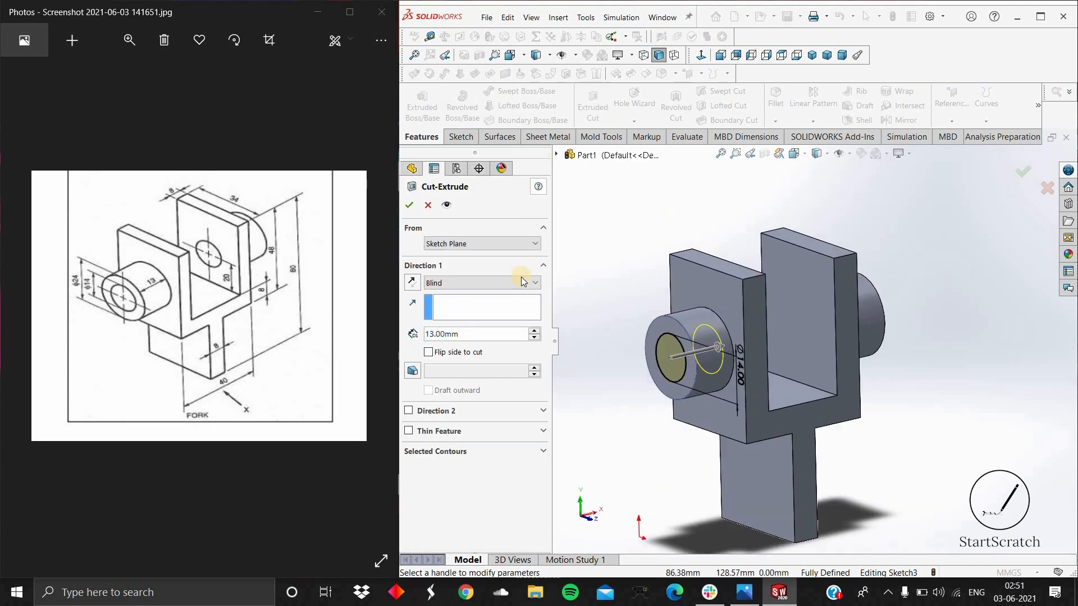
{"action": "left_click", "coordinate": [529, 282]}
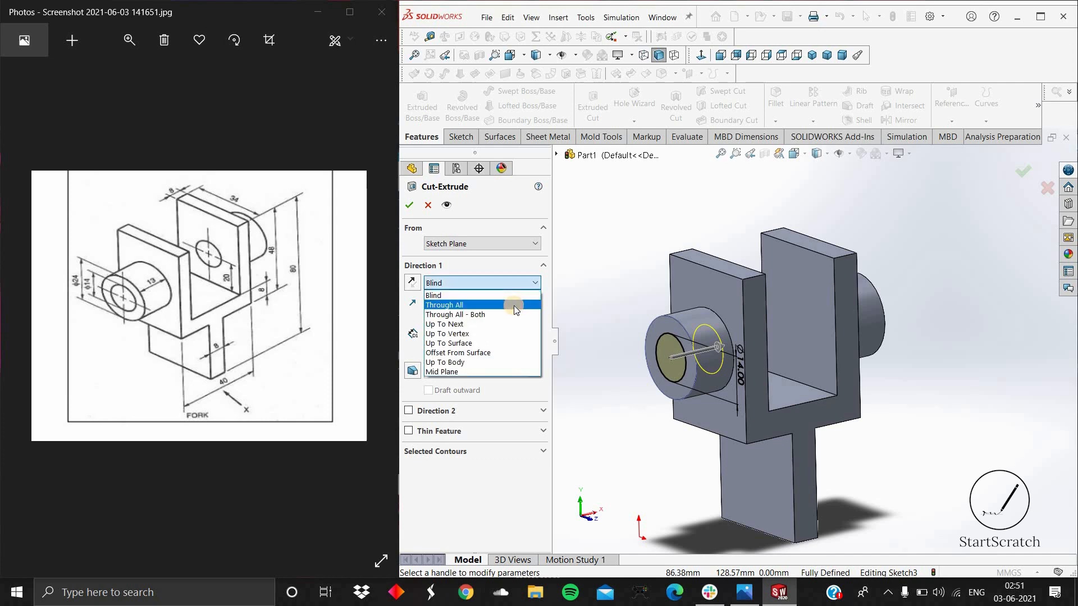
{"action": "left_click", "coordinate": [513, 305]}
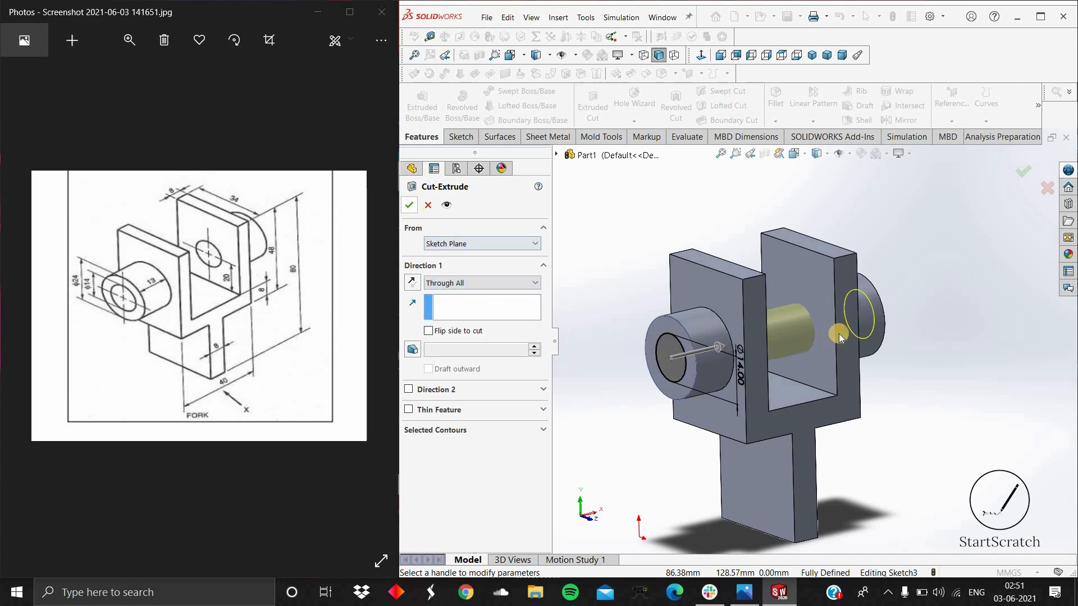
{"action": "key", "text": "Return"}
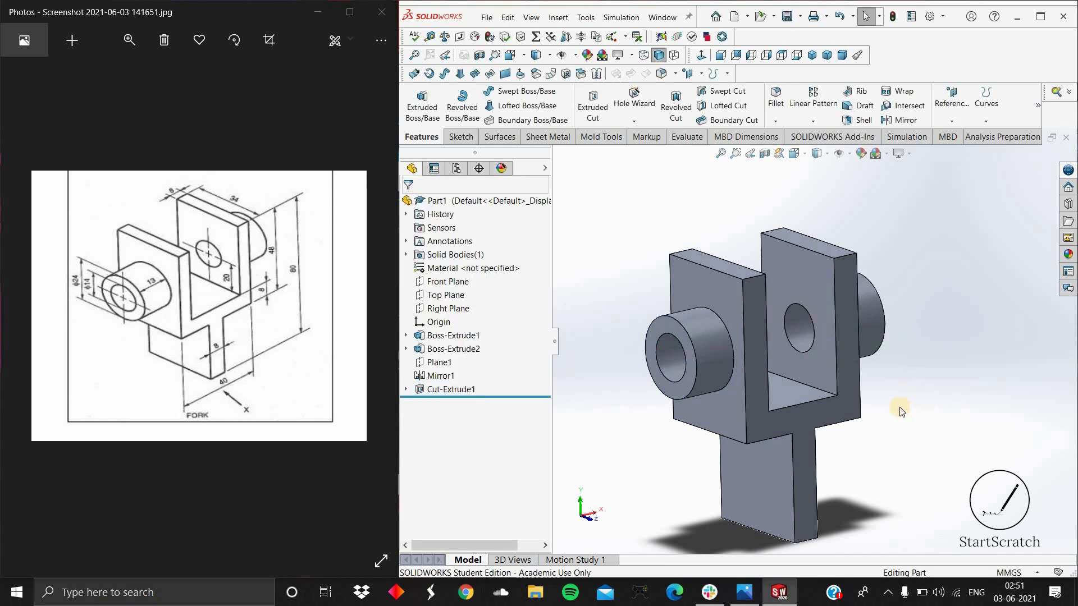
{"action": "middle_click_drag", "start_coordinate": [900, 408], "coordinate": [841, 469]}
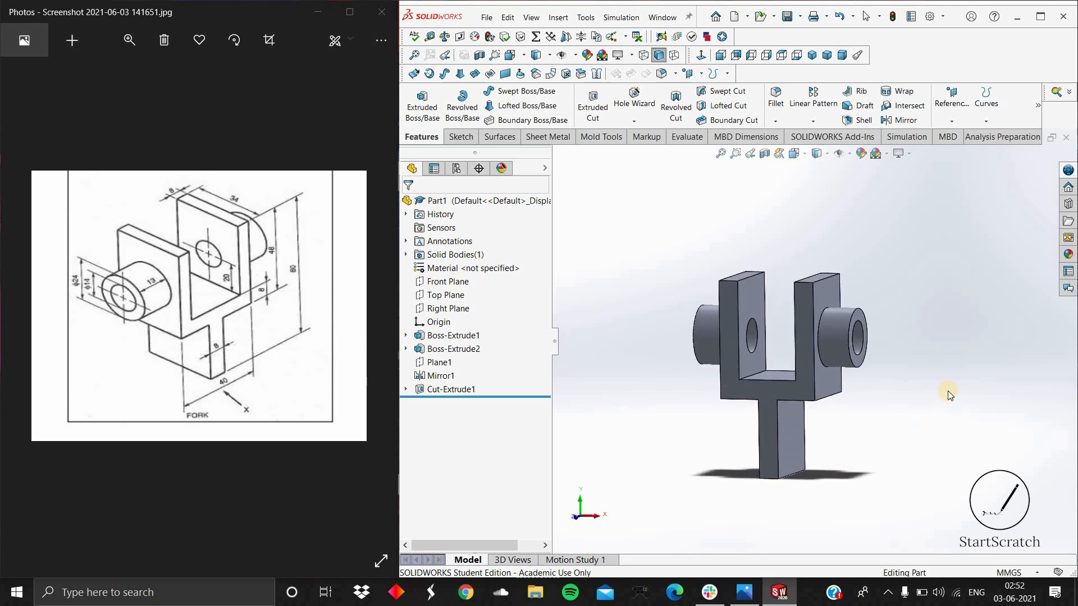
{"action": "scroll", "coordinate": [673, 375], "scroll_direction": "up", "scroll_amount": 2}
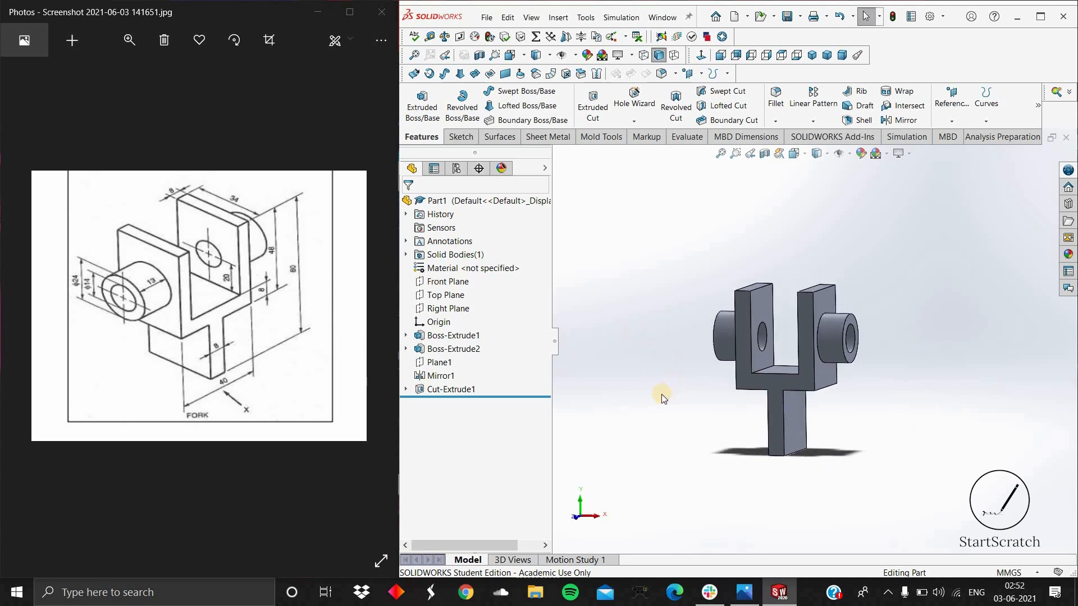